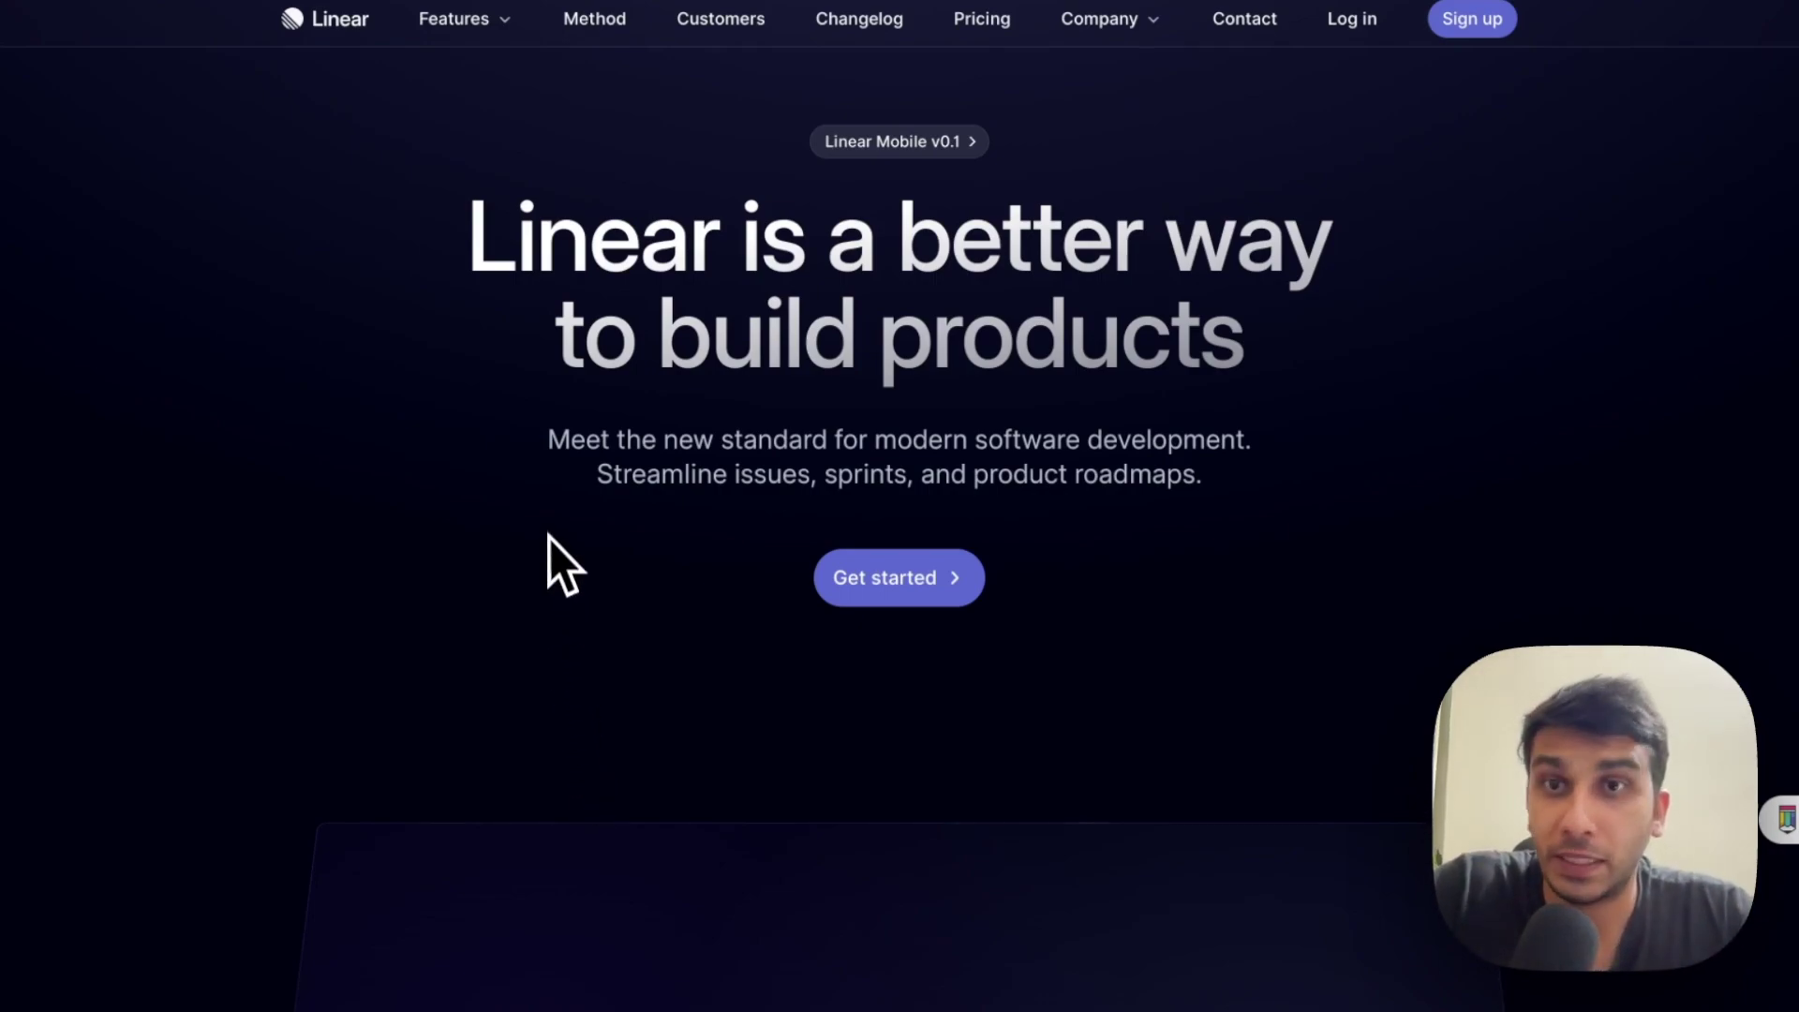
Scroll the linear.app homepage hero describing Linear as a better way to build products.
scroll(549, 532, down, 10)
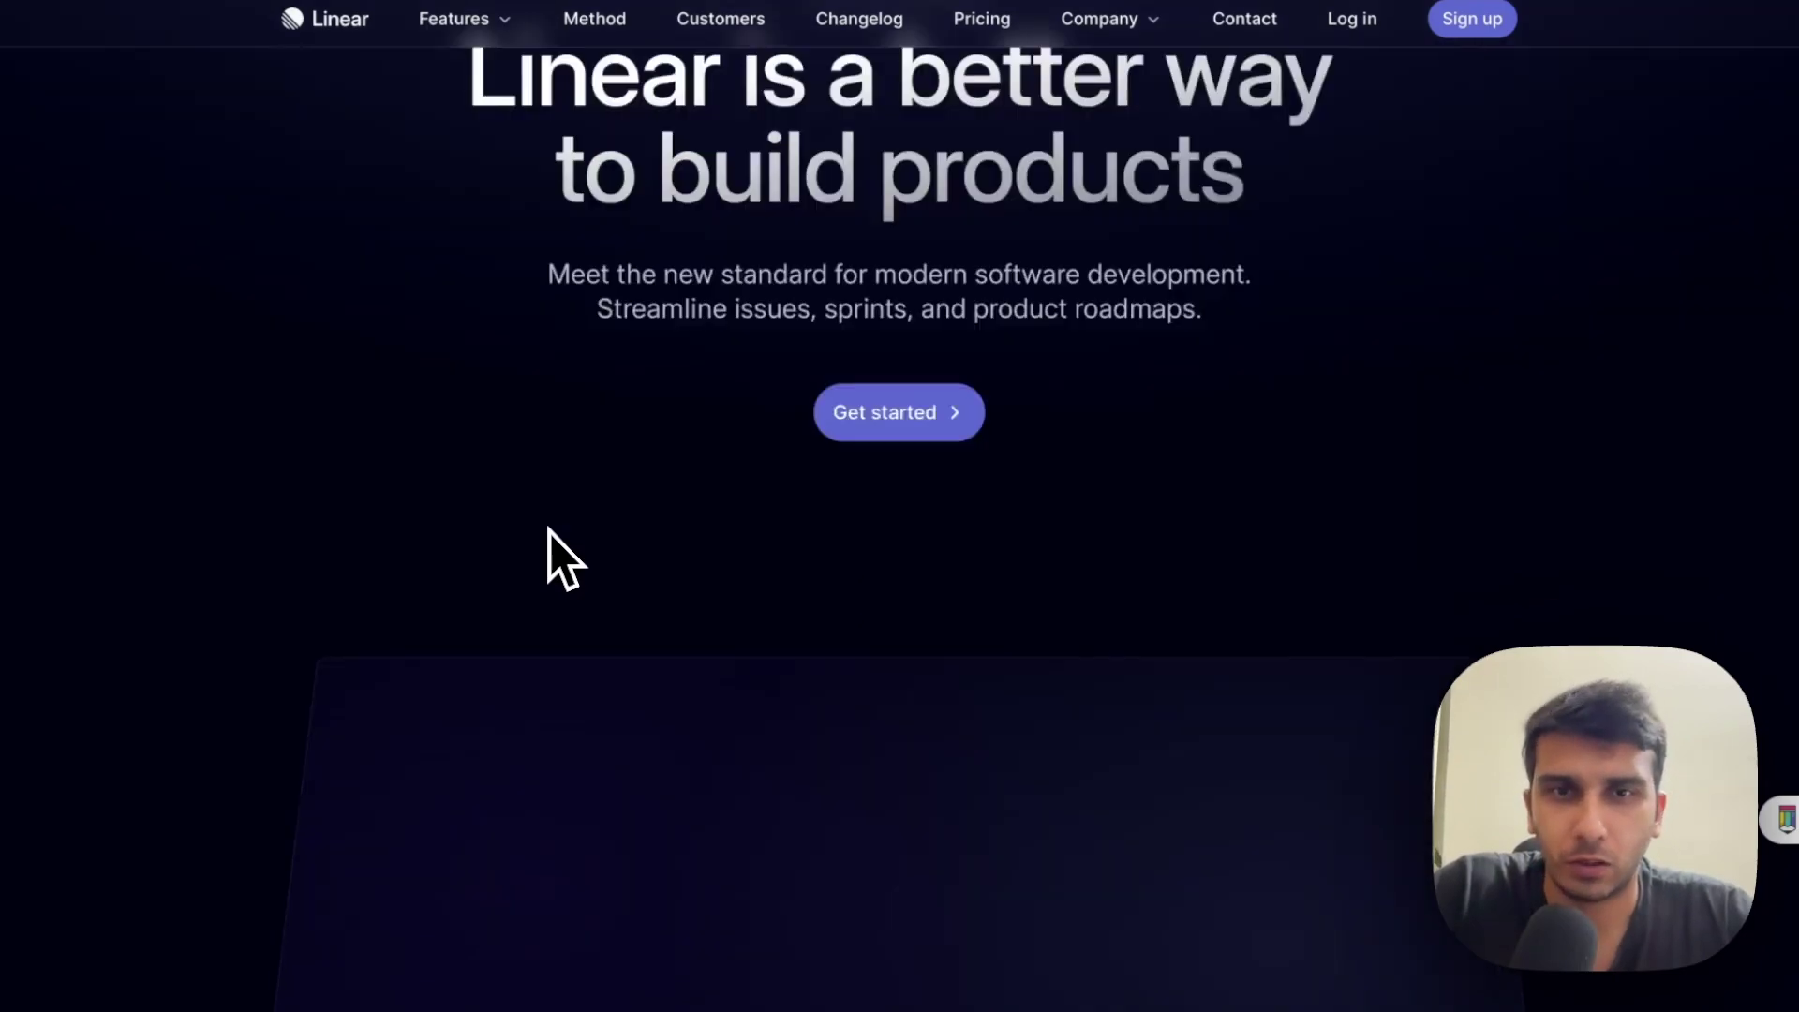
scroll(549, 532, up, 10)
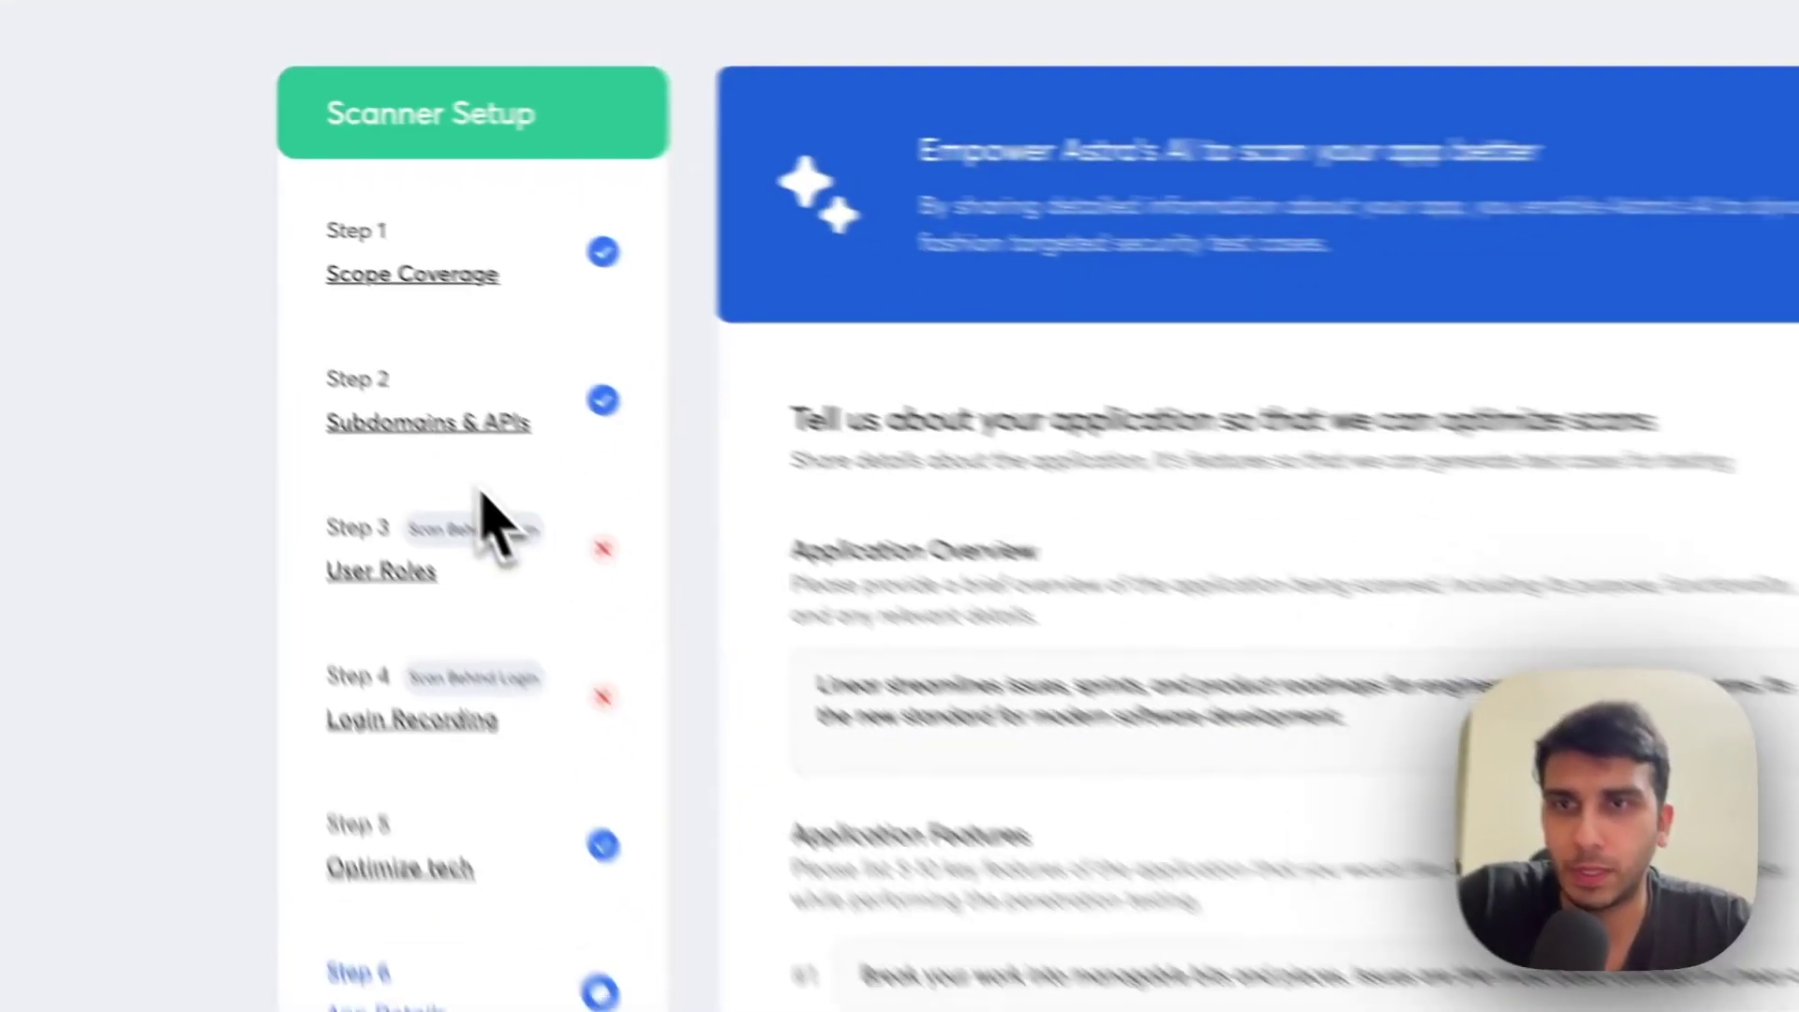
Review App Details' Application Overview and the five Linear features in Application Features.
scroll(408, 403, down, 2)
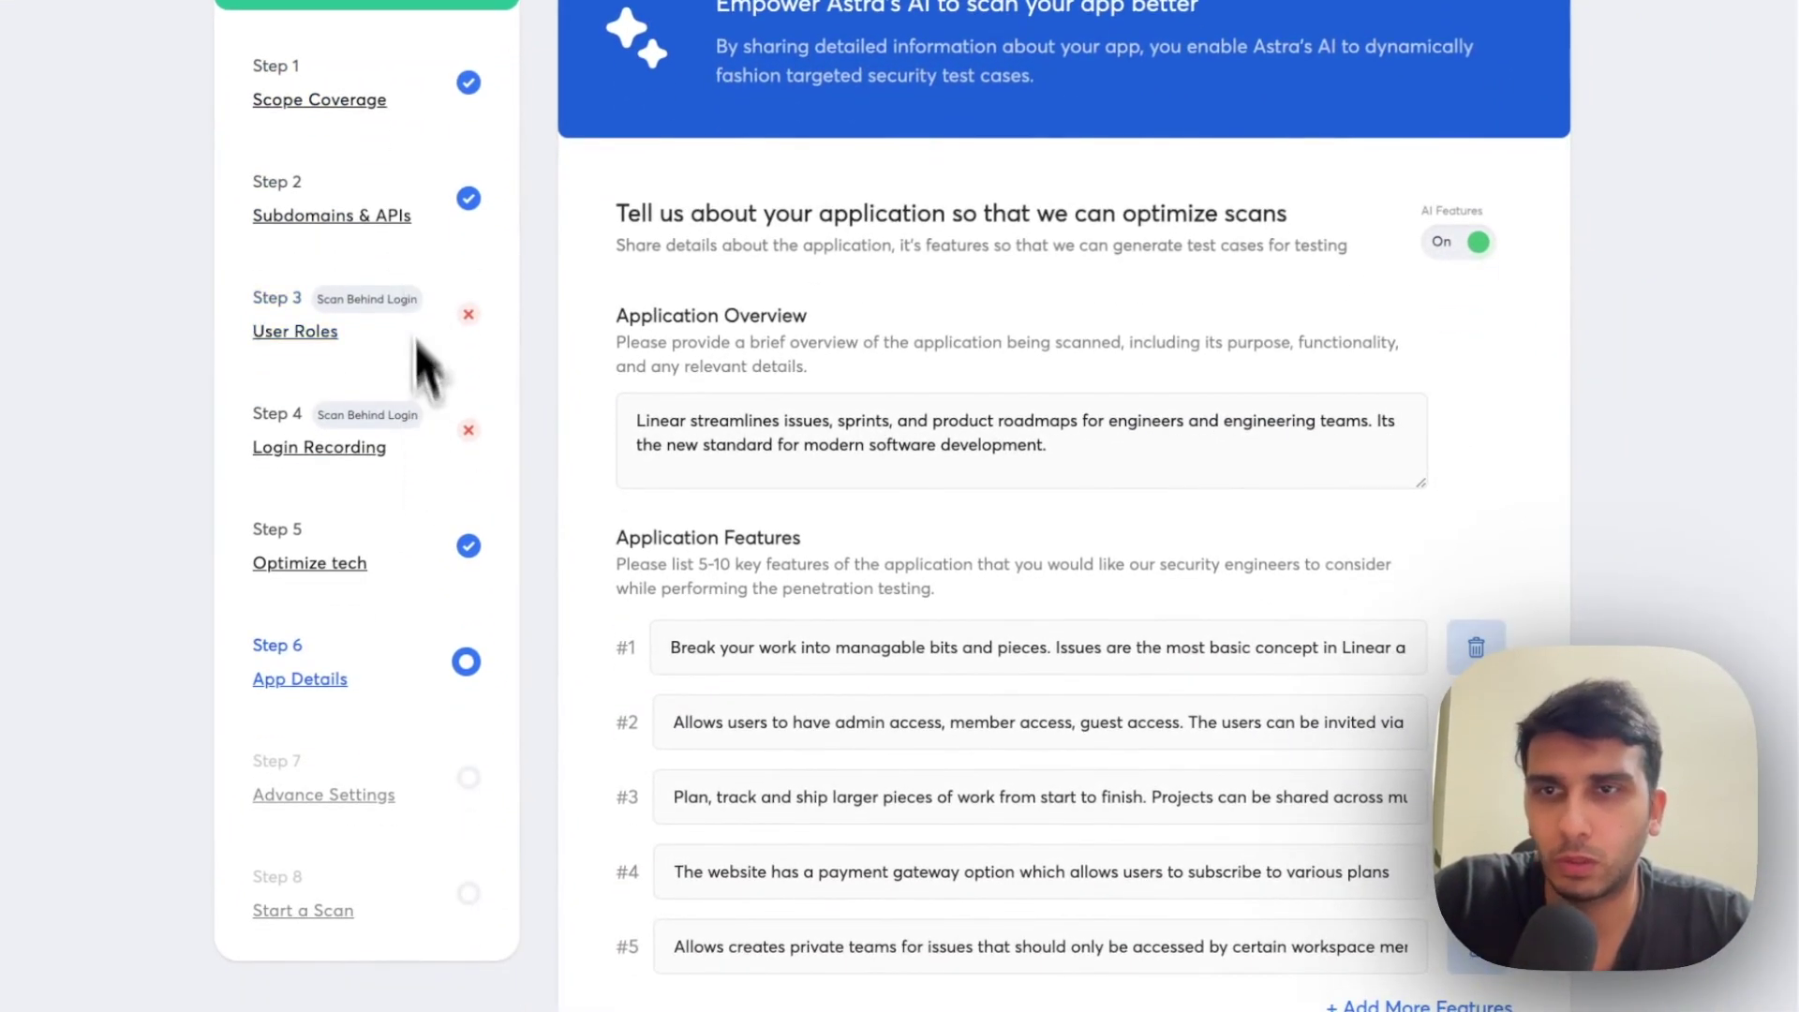
scroll(431, 450, down, 1)
scroll(421, 524, down, 2)
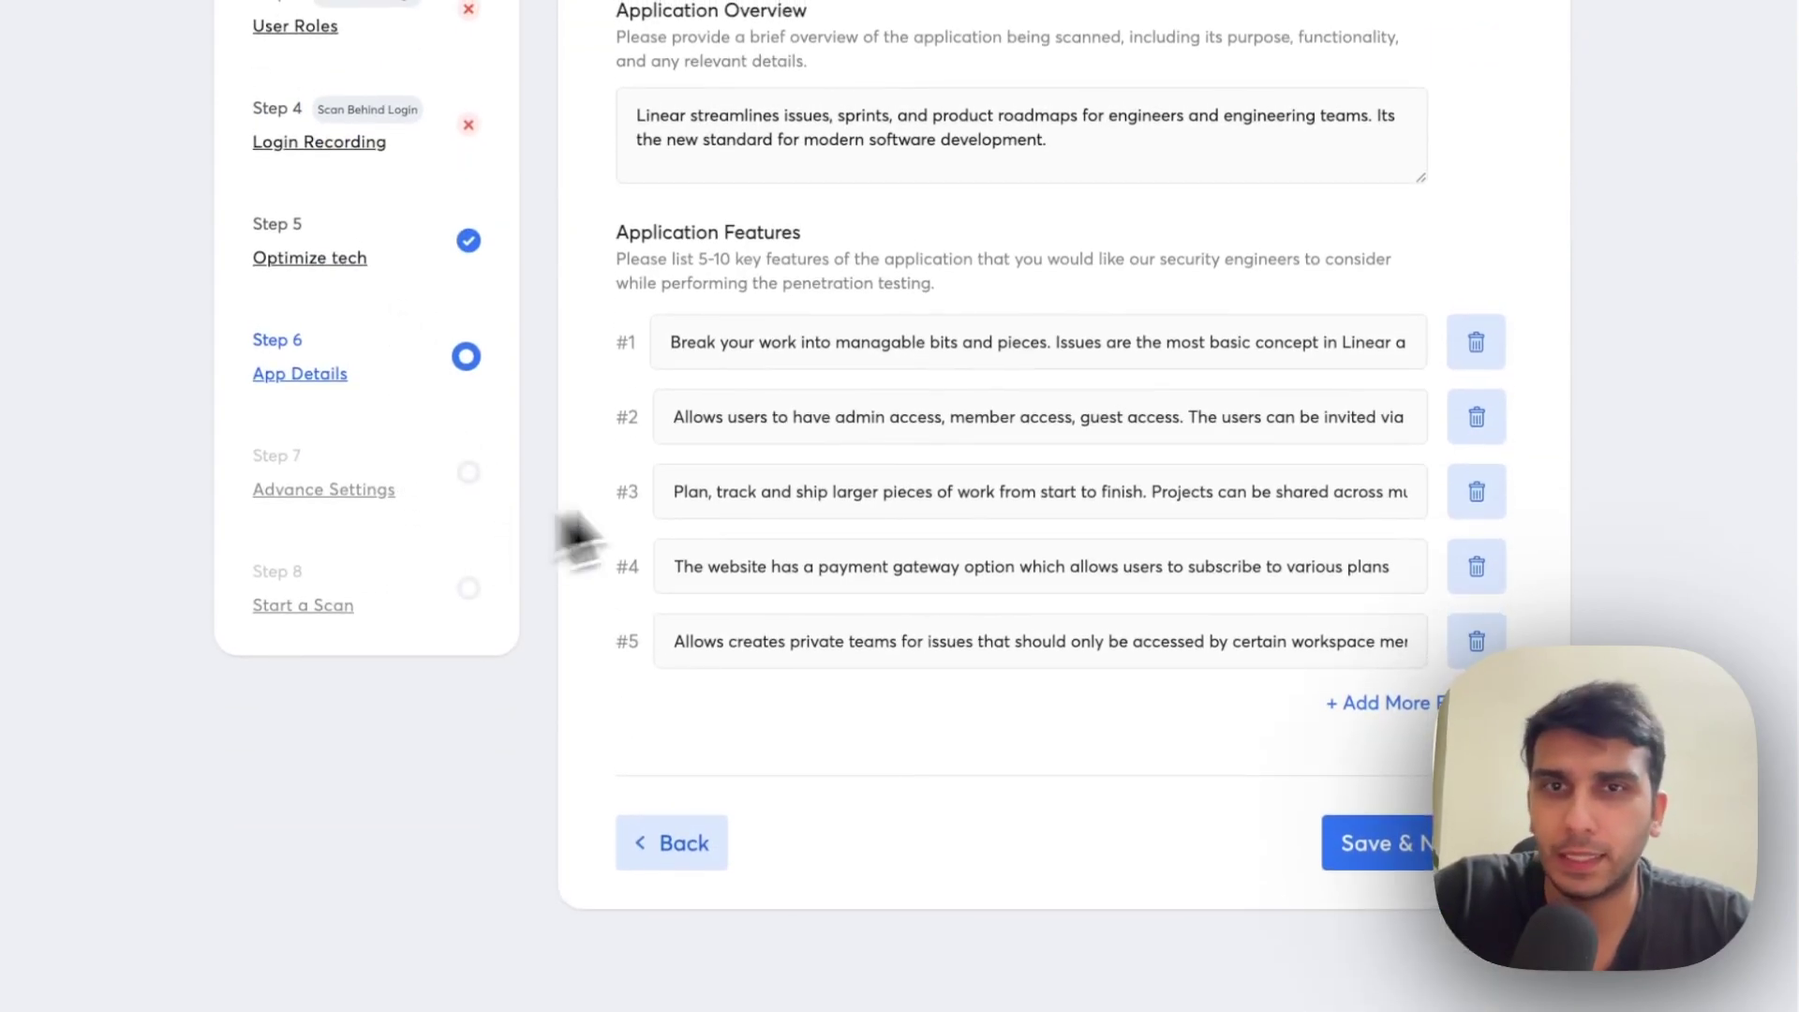
scroll(876, 510, up, 4)
scroll(886, 487, down, 3)
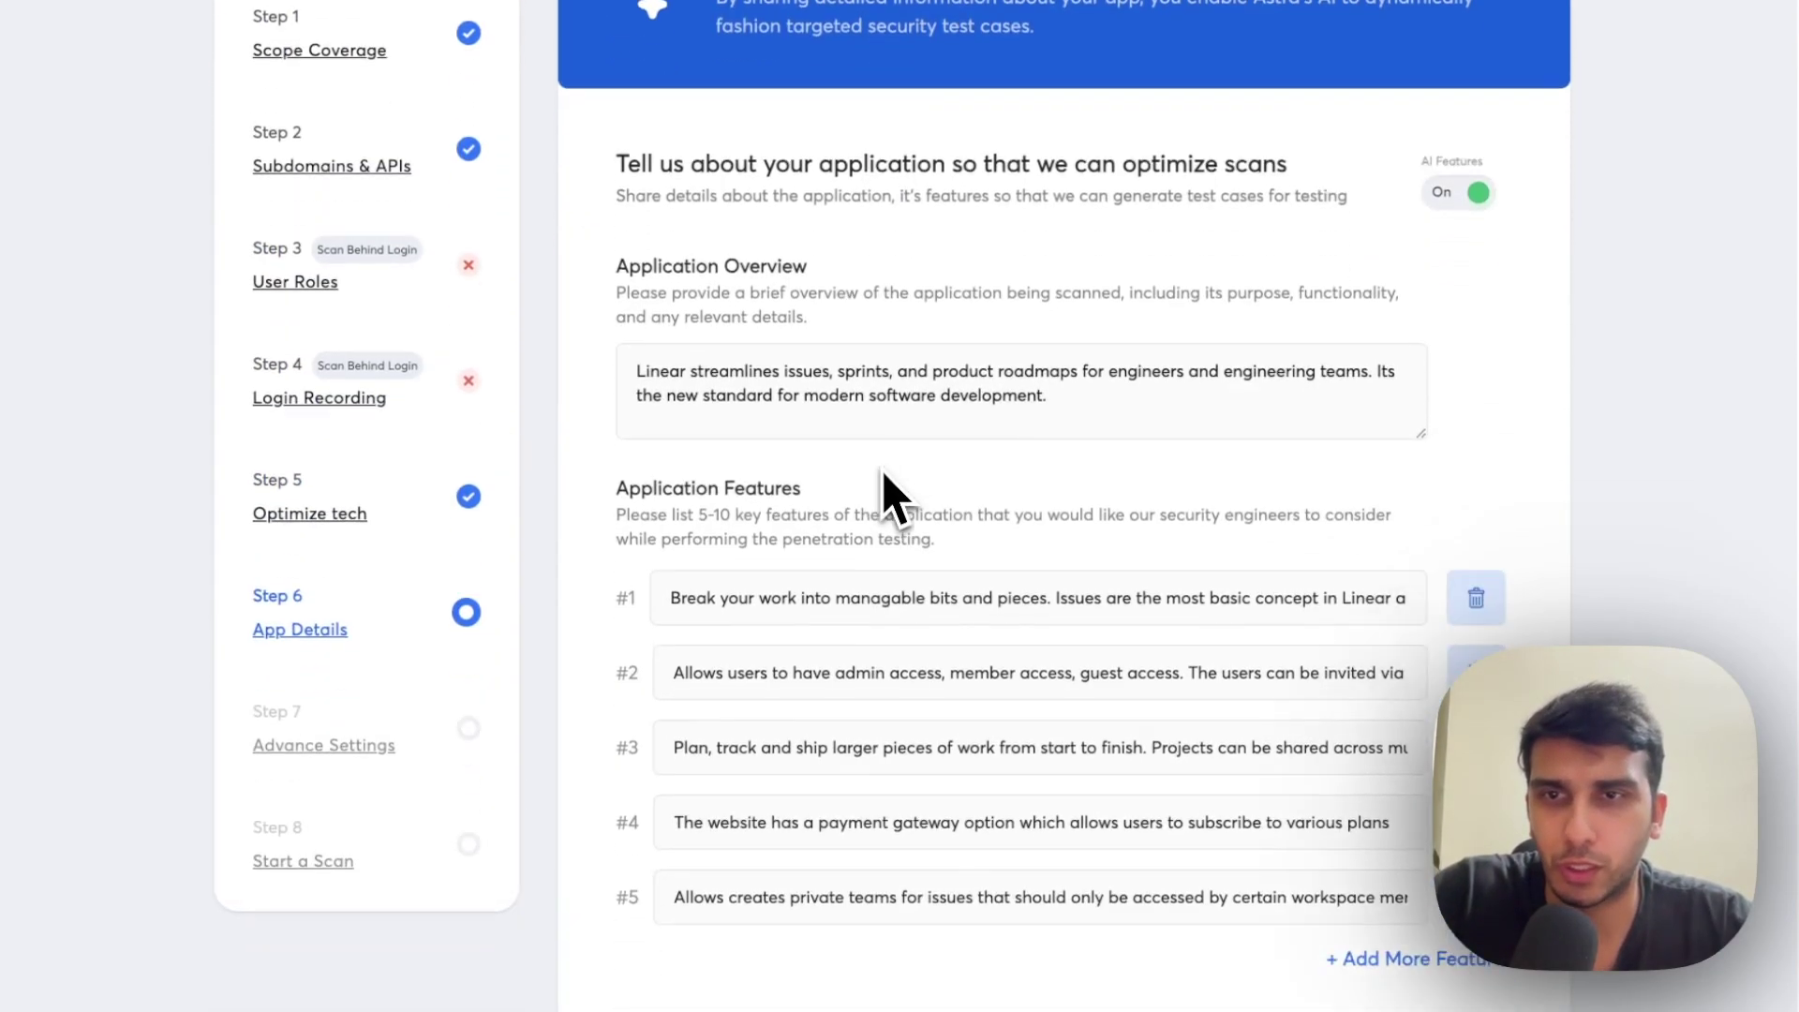
scroll(890, 497, up, 4)
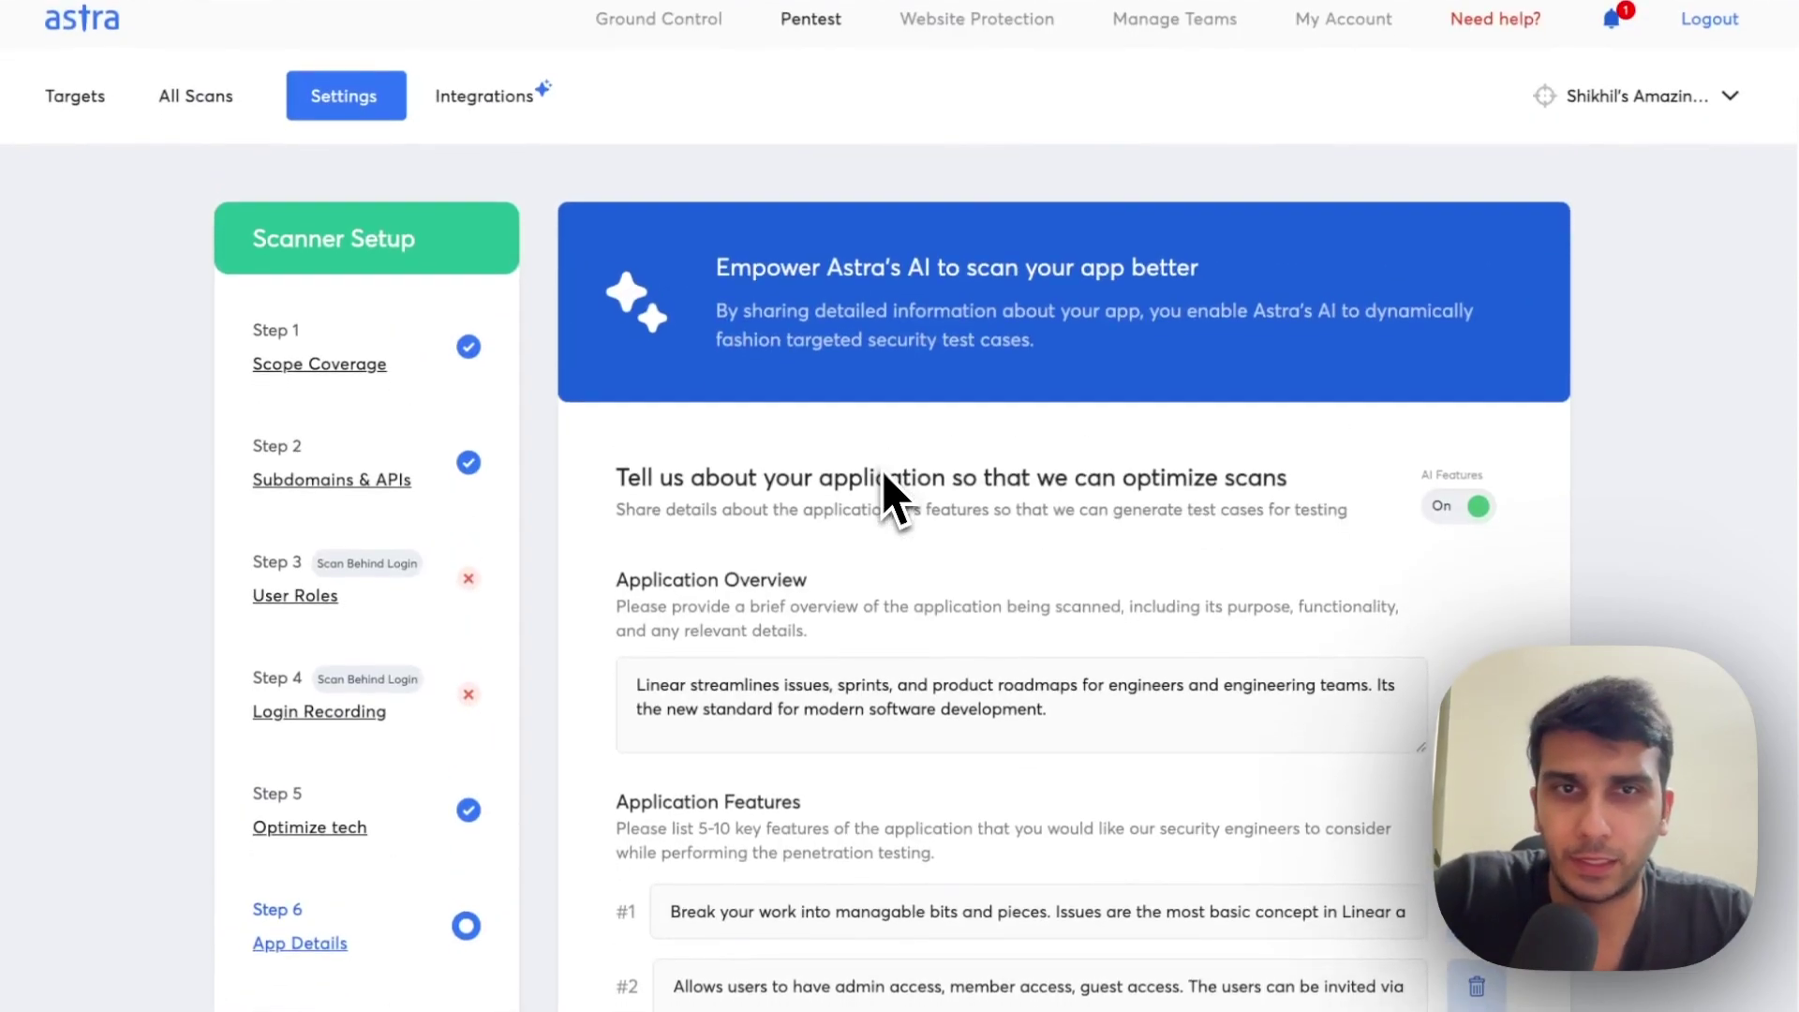
scroll(890, 497, down, 2)
scroll(888, 498, down, 2)
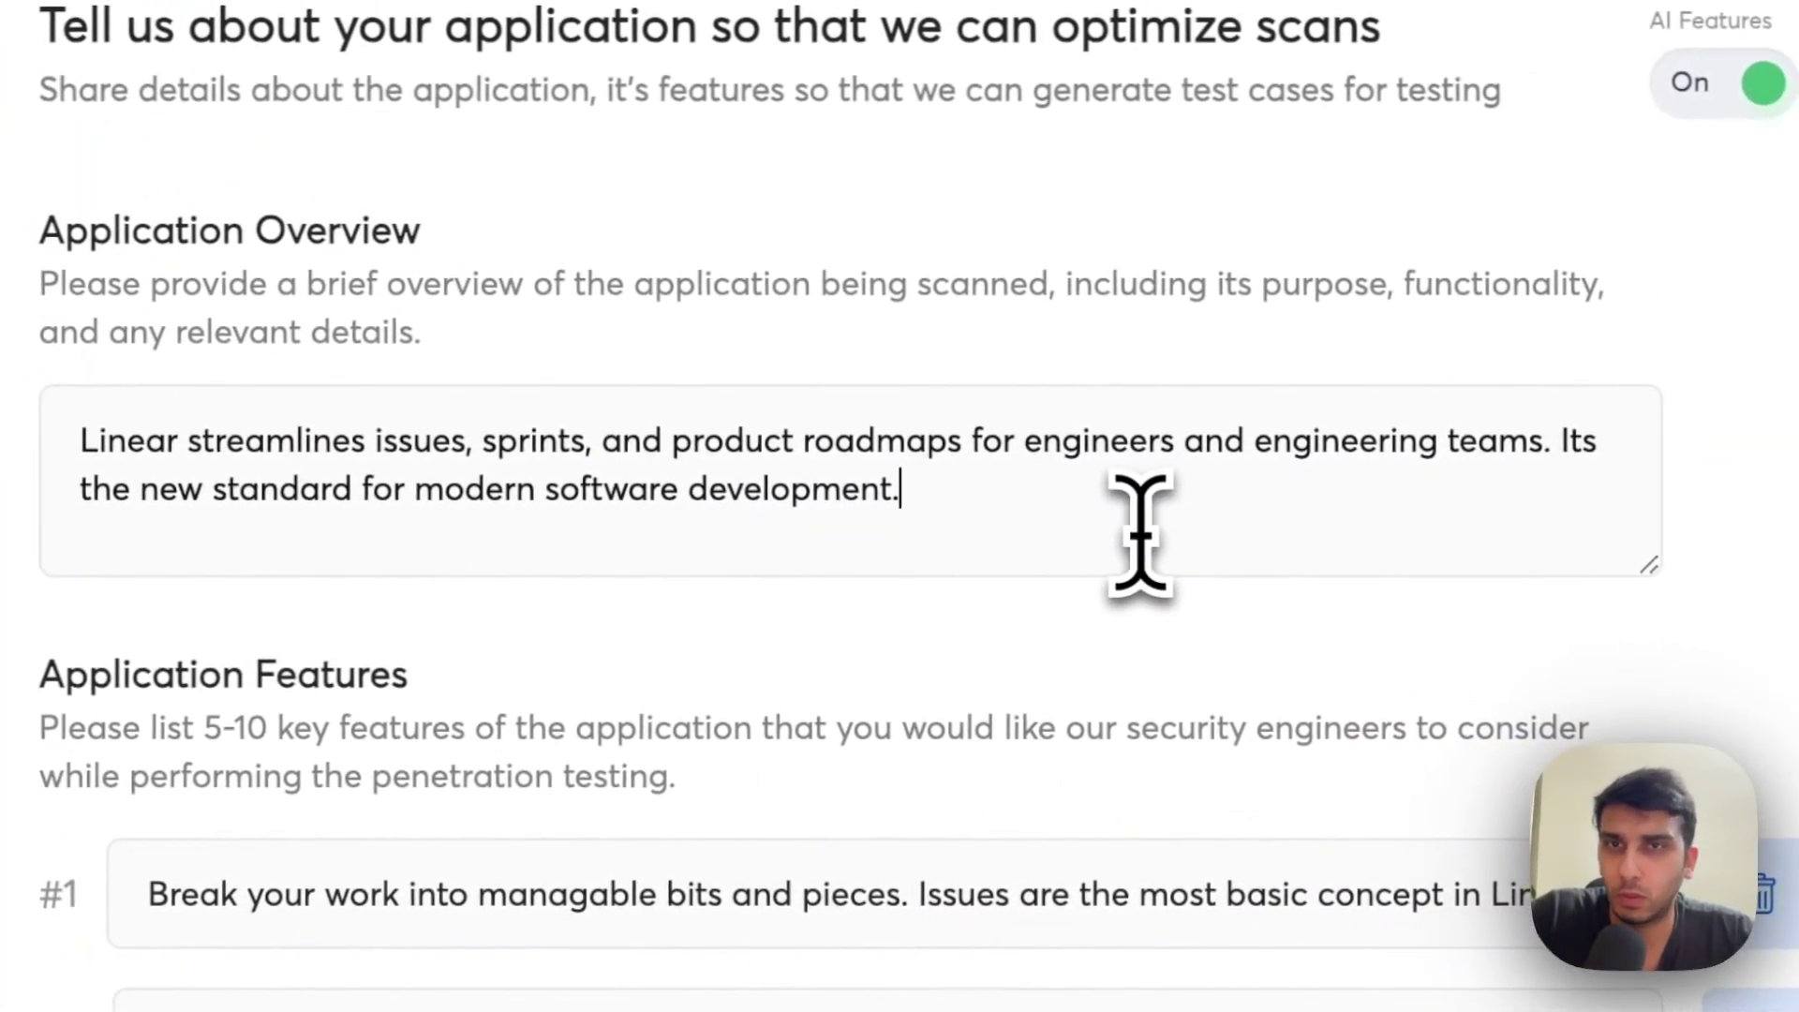
scroll(1139, 534, down, 2)
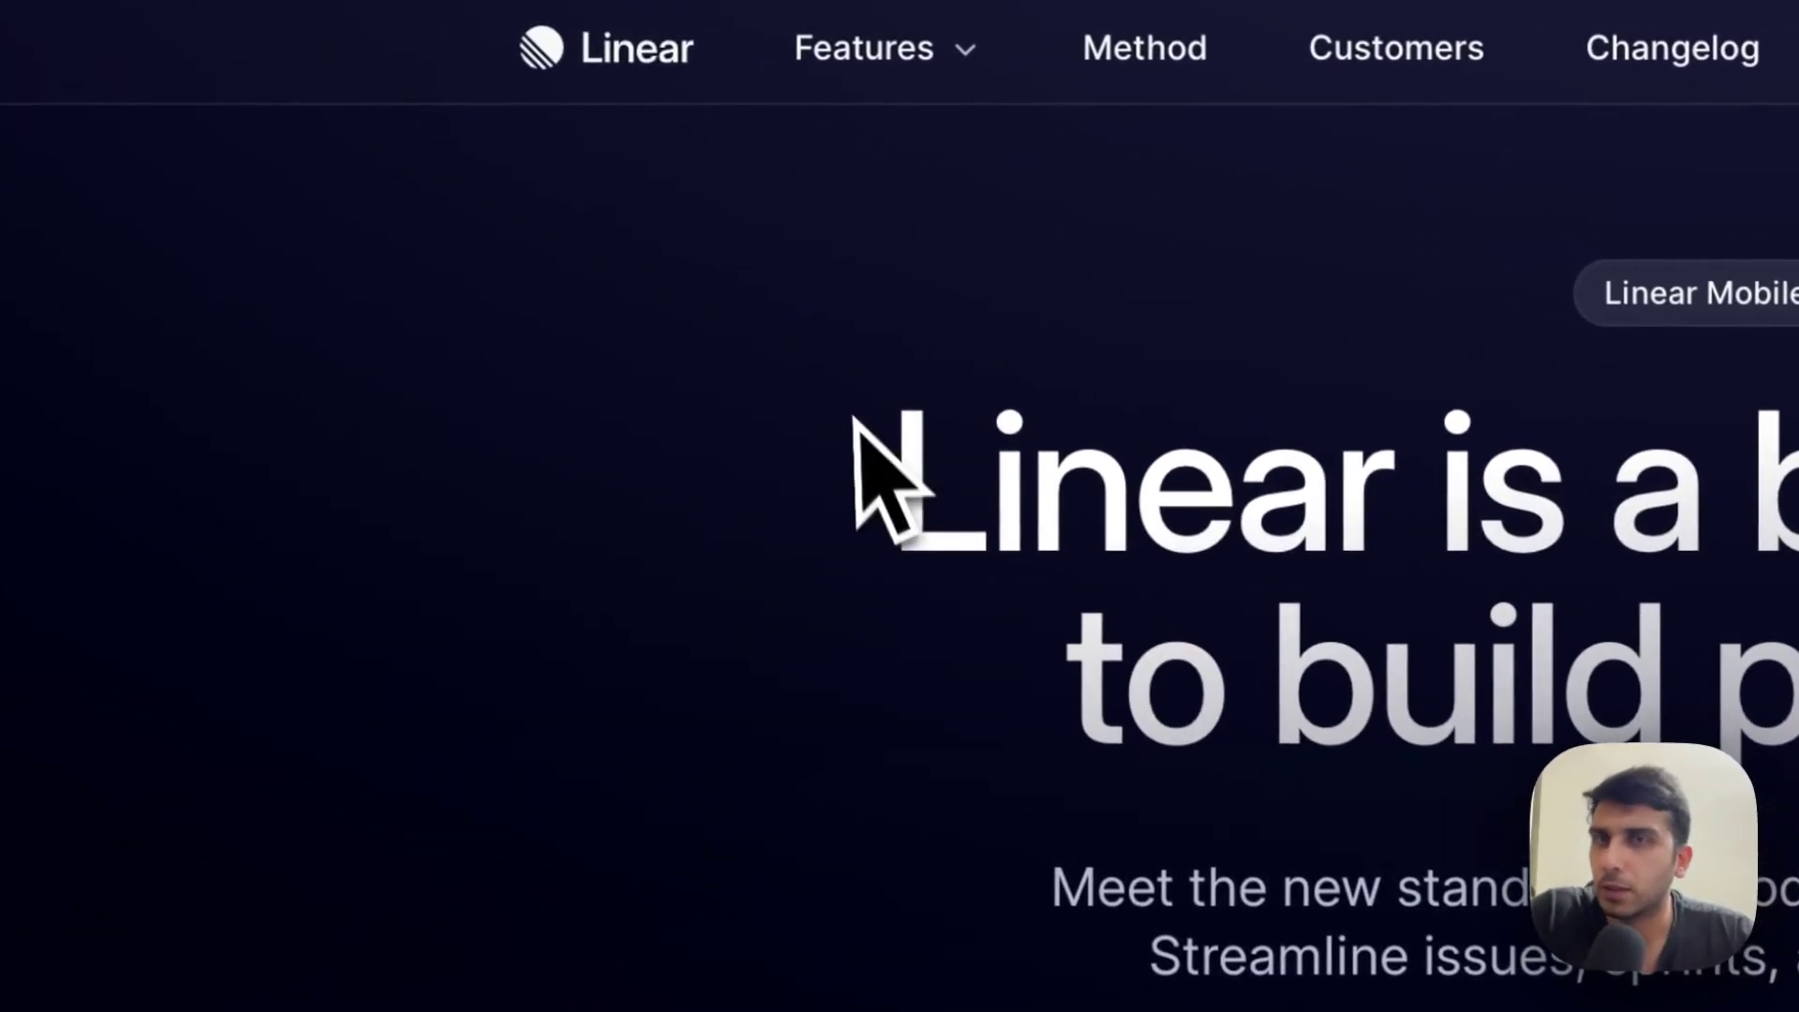
mouse_move(936, 56)
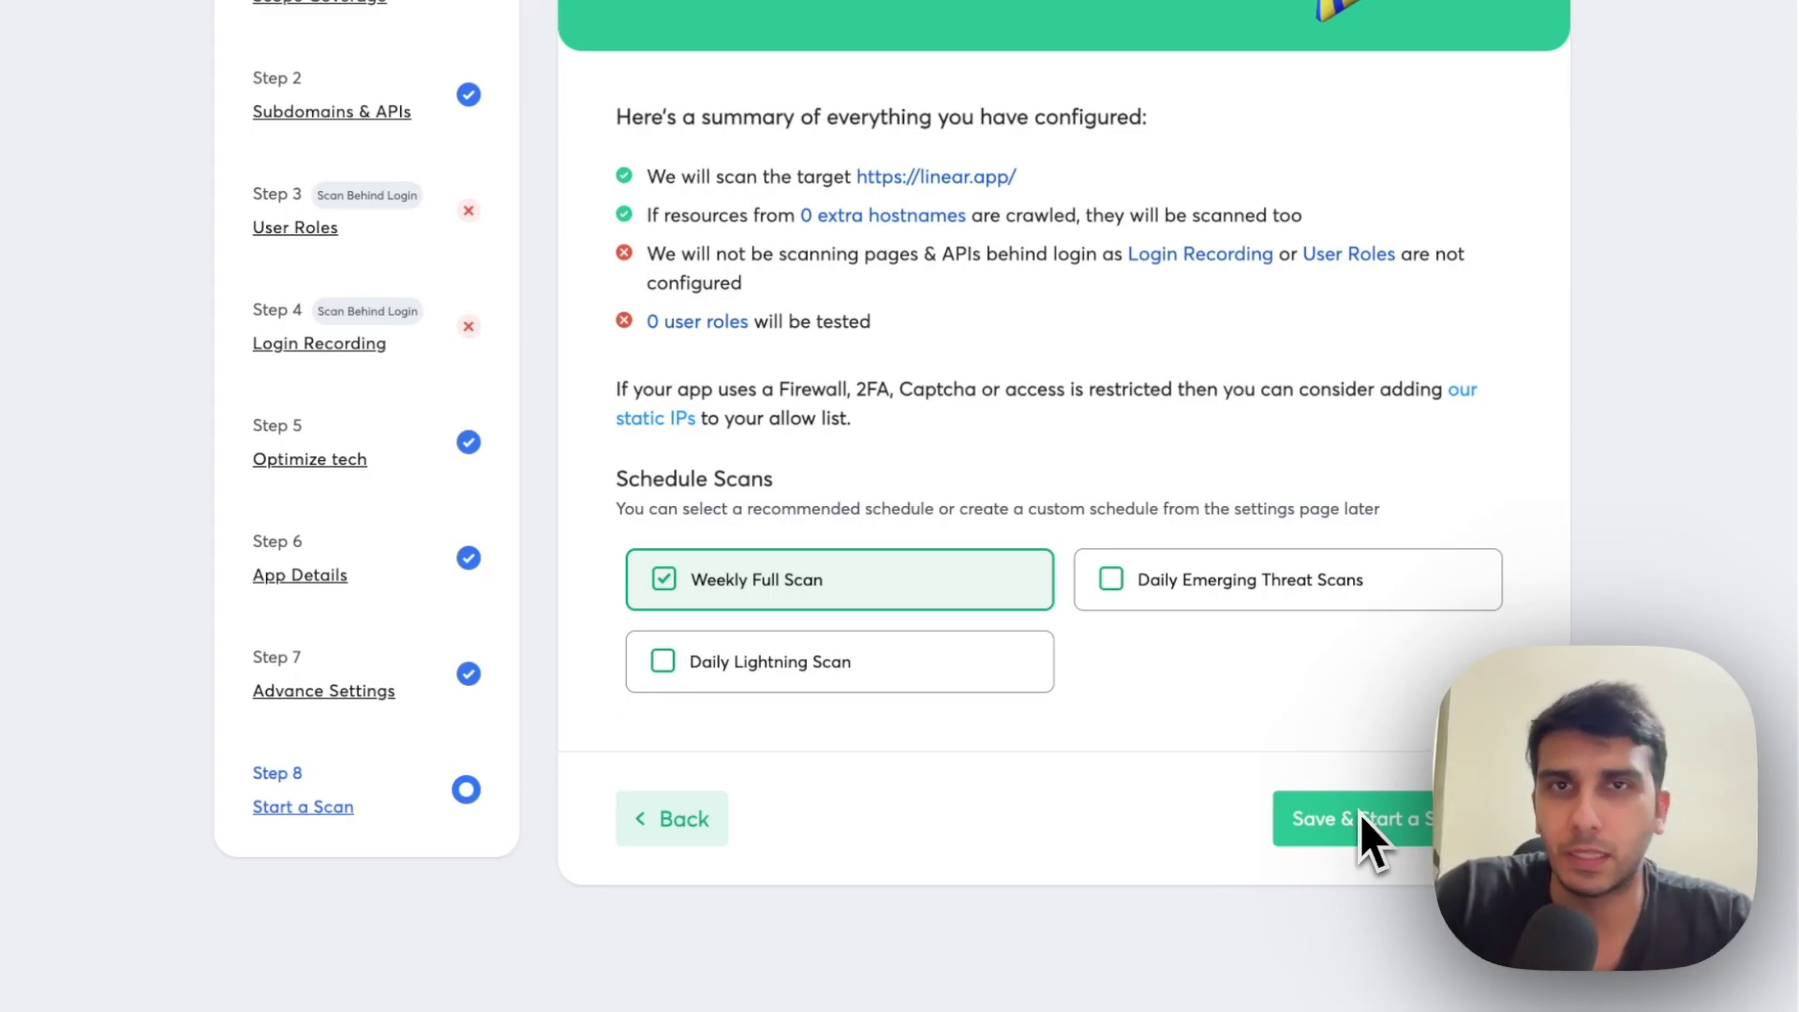
scroll(1358, 814, up, 5)
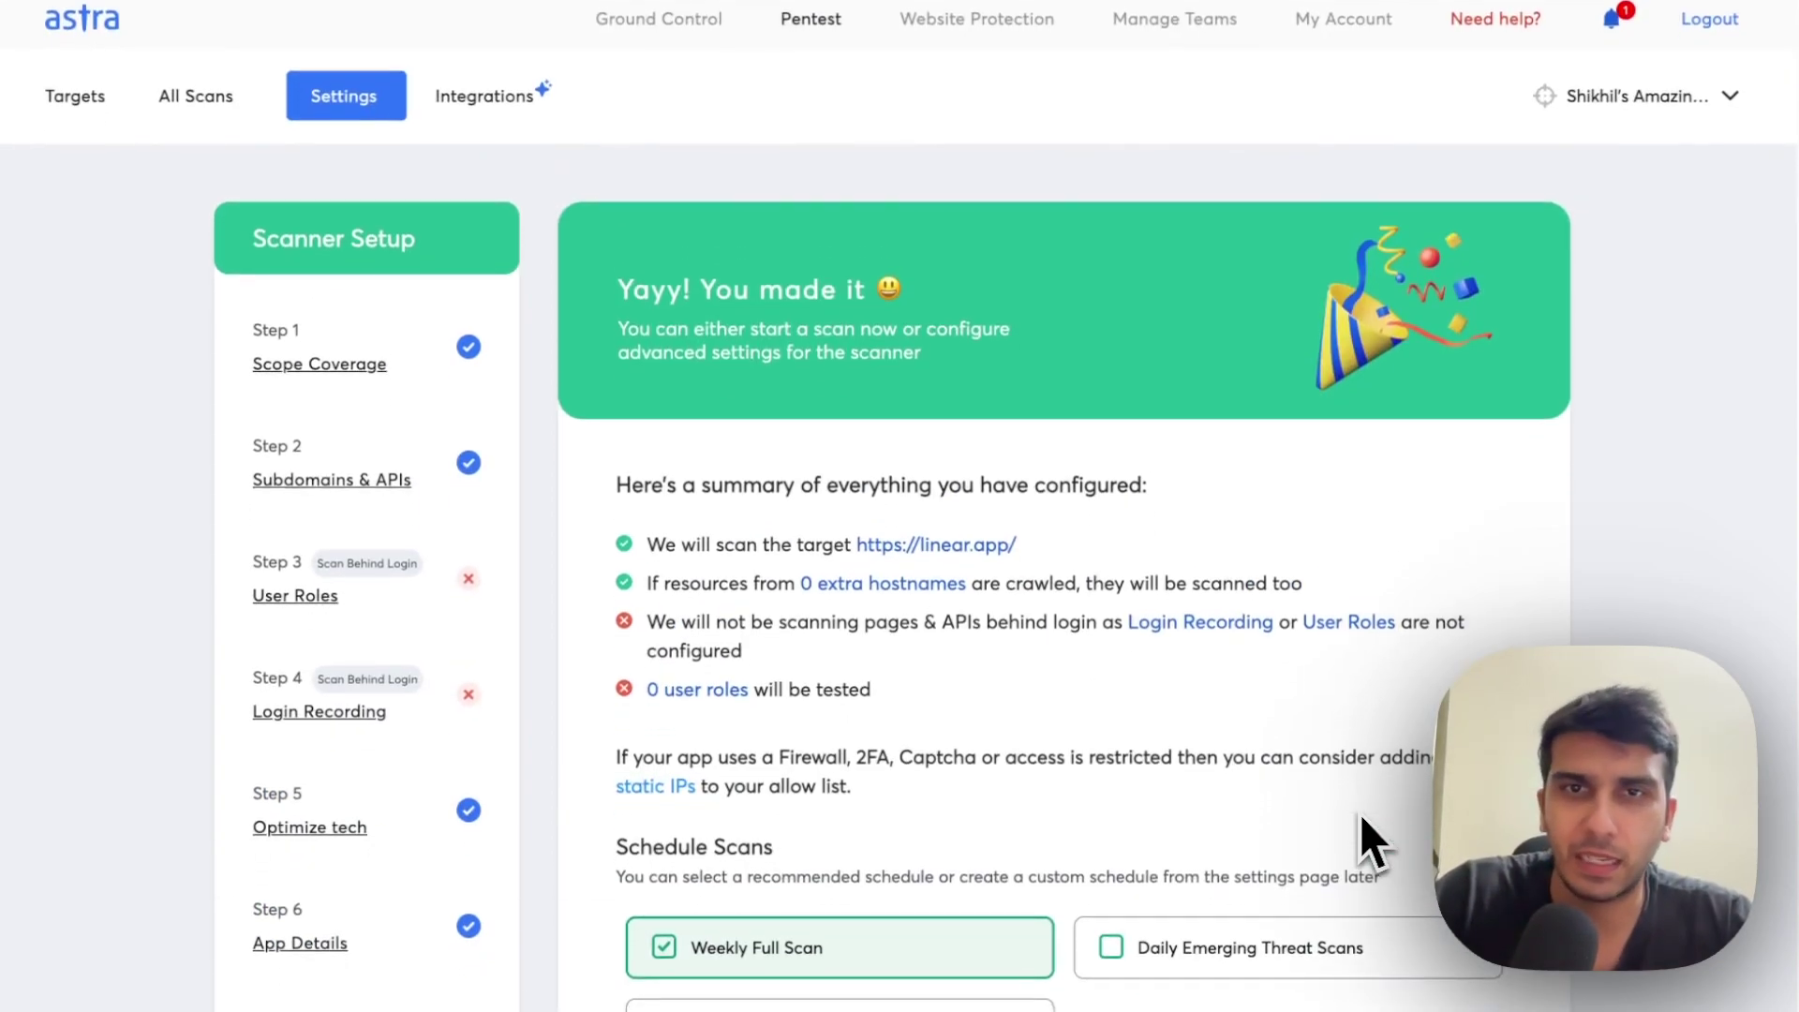
scroll(1358, 813, down, 2)
scroll(1361, 817, down, 2)
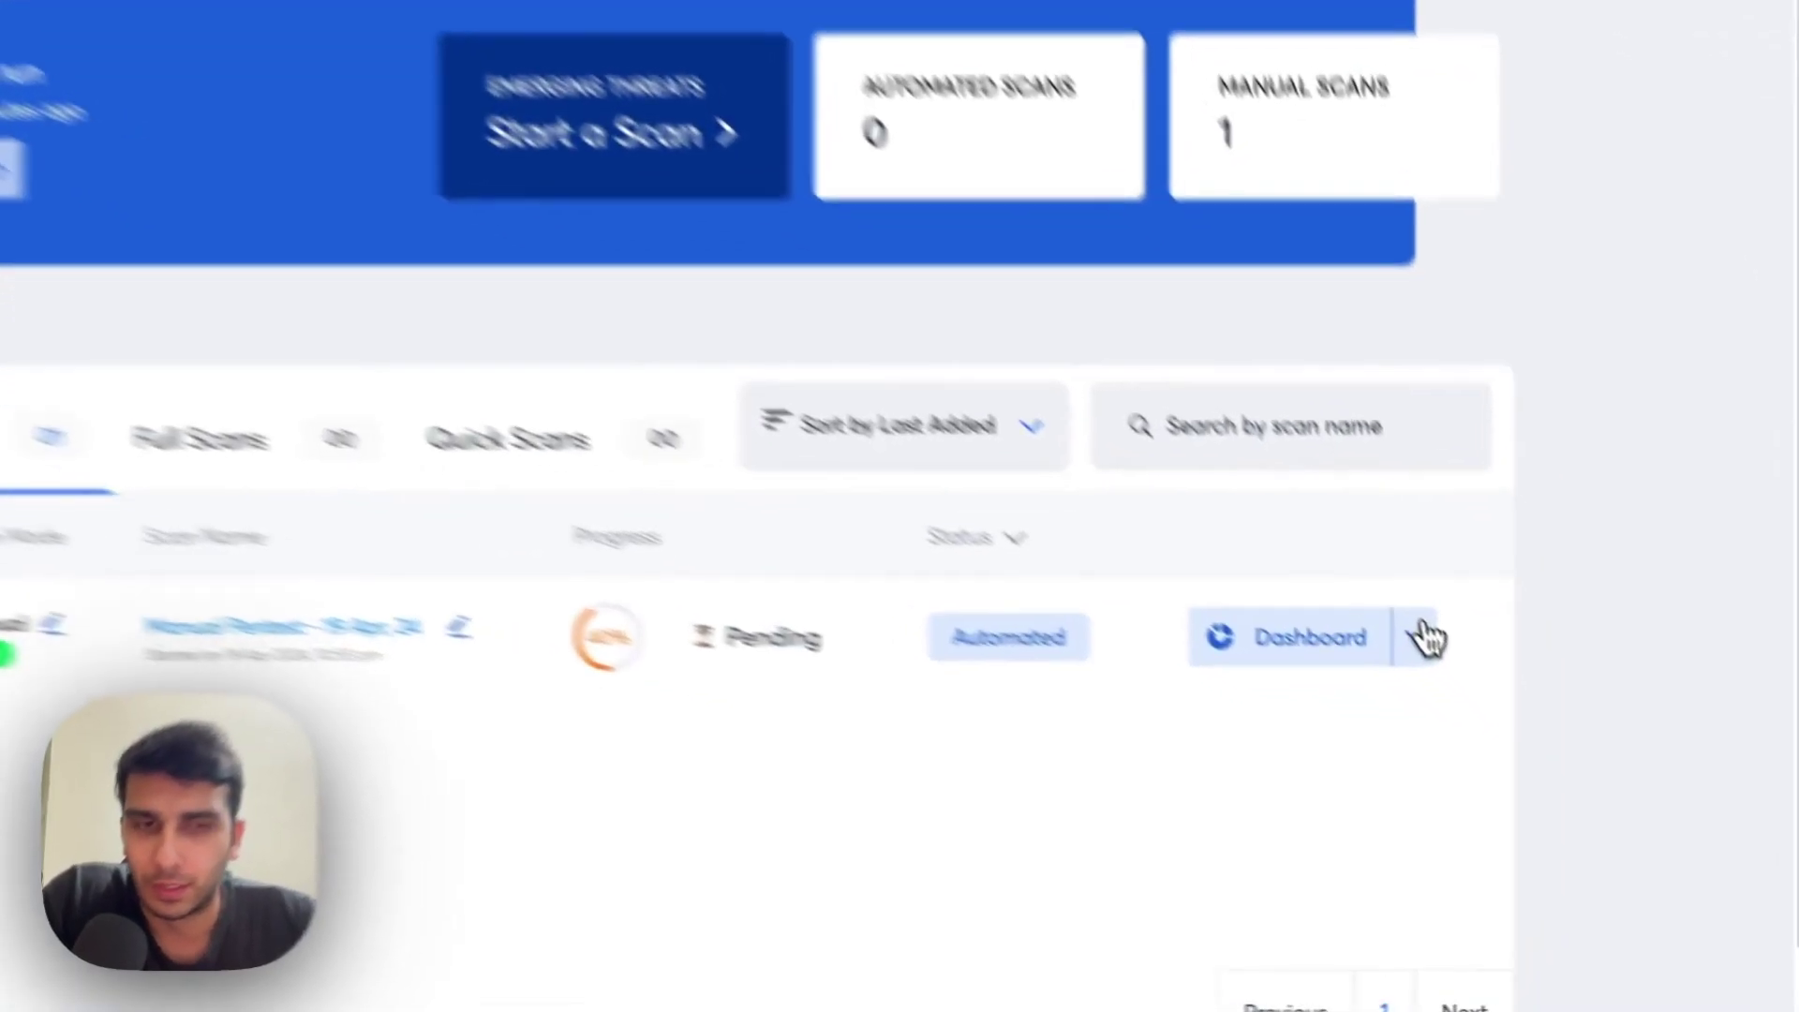
Choose Test Cases from the scan row's Dashboard dropdown to list the 56 pending cases.
click(1503, 723)
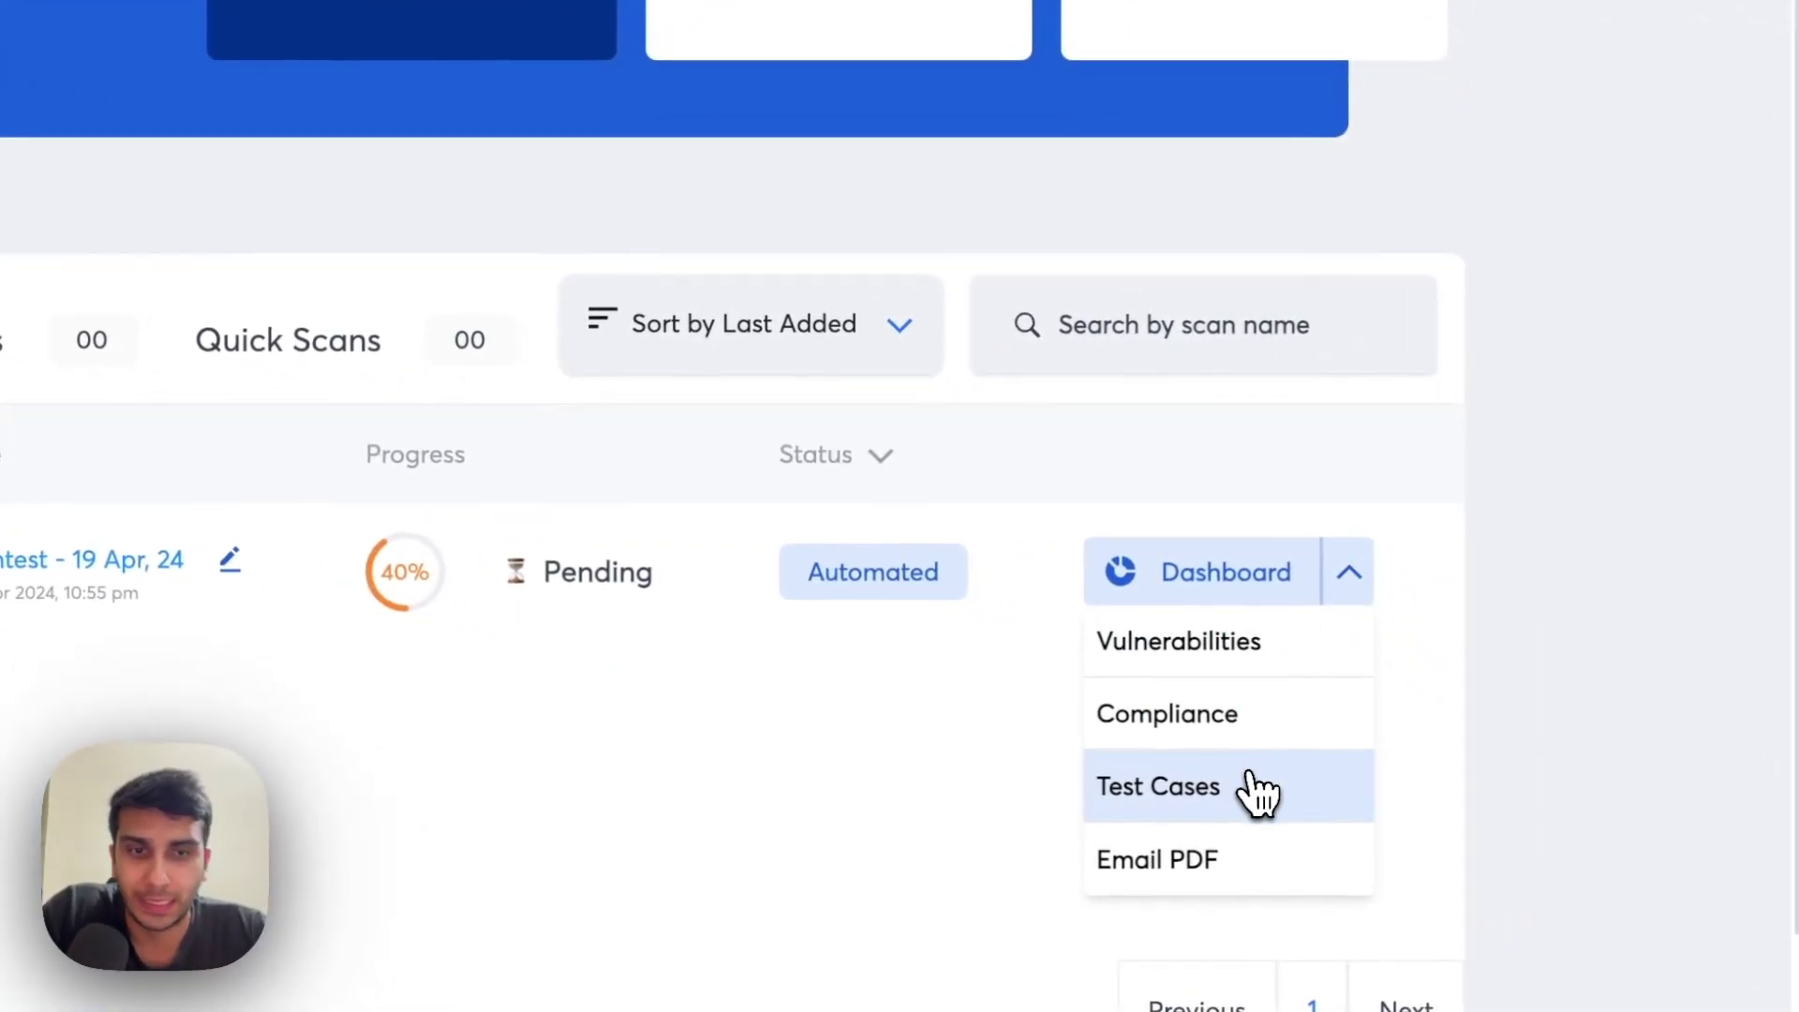
click(1255, 790)
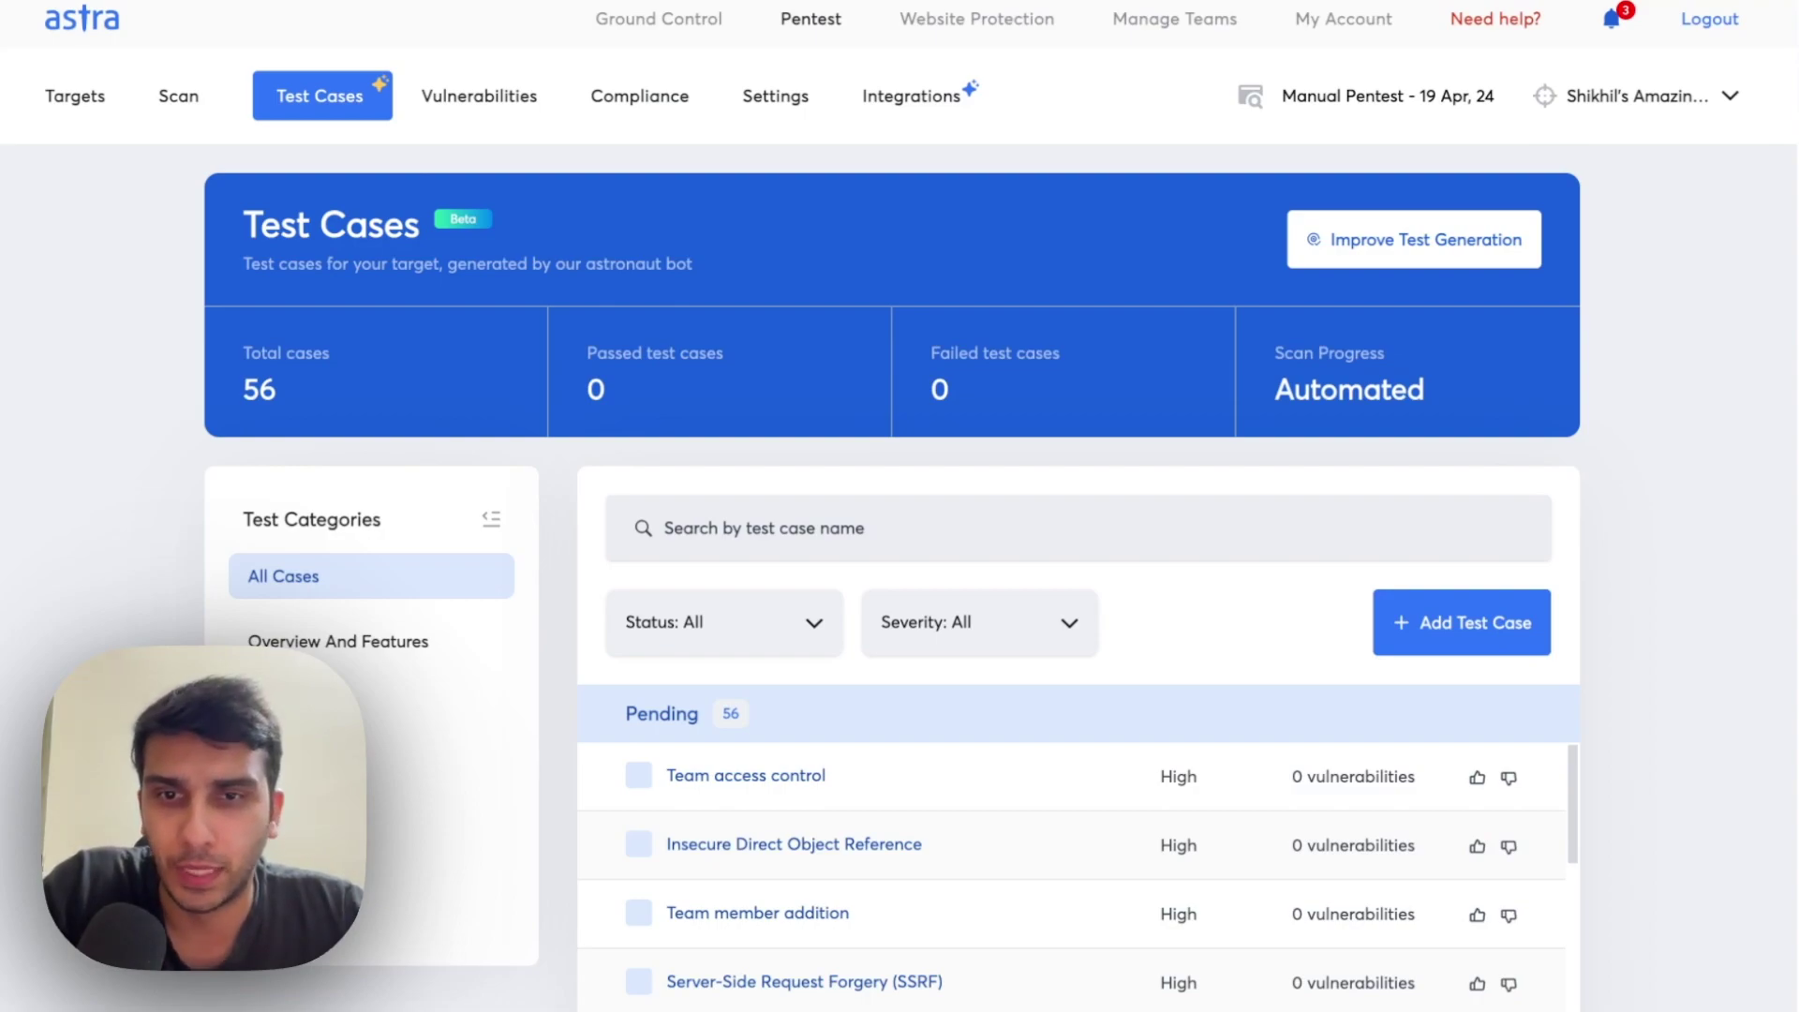
Scroll through the Pending test cases under the Overview And Features category.
scroll(1077, 562, down, 3)
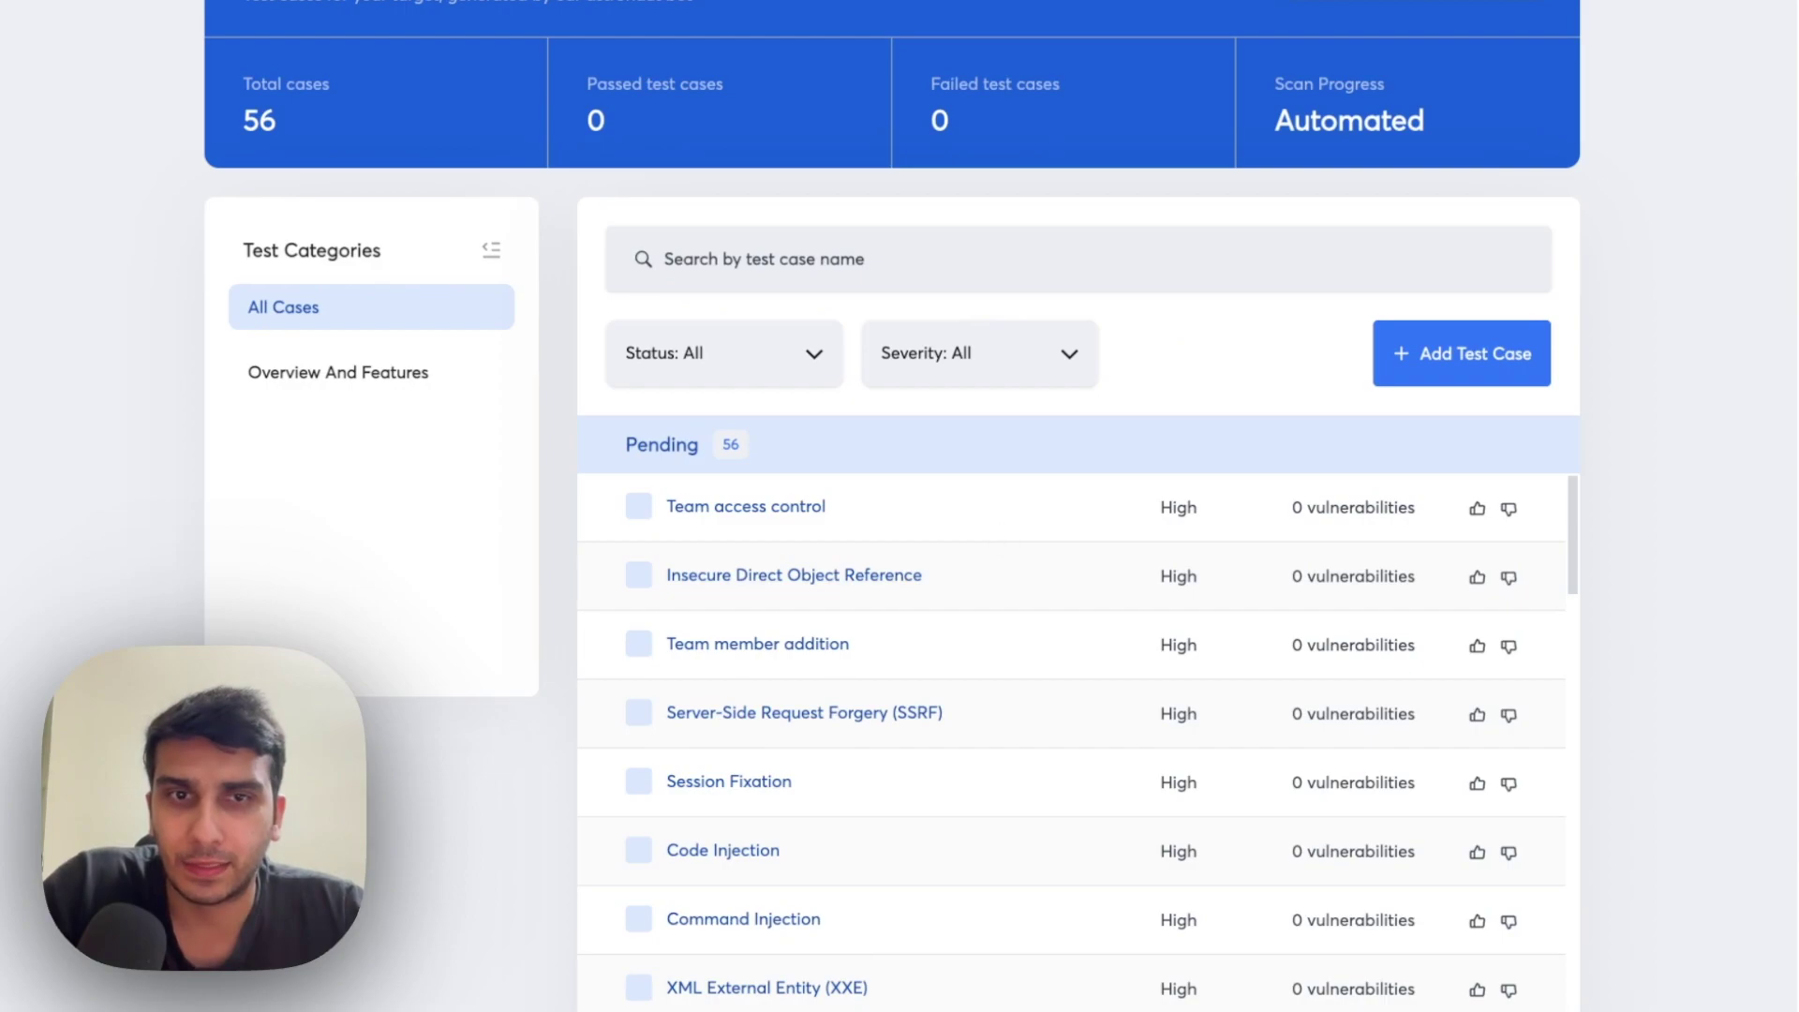
scroll(1071, 740, down, 1)
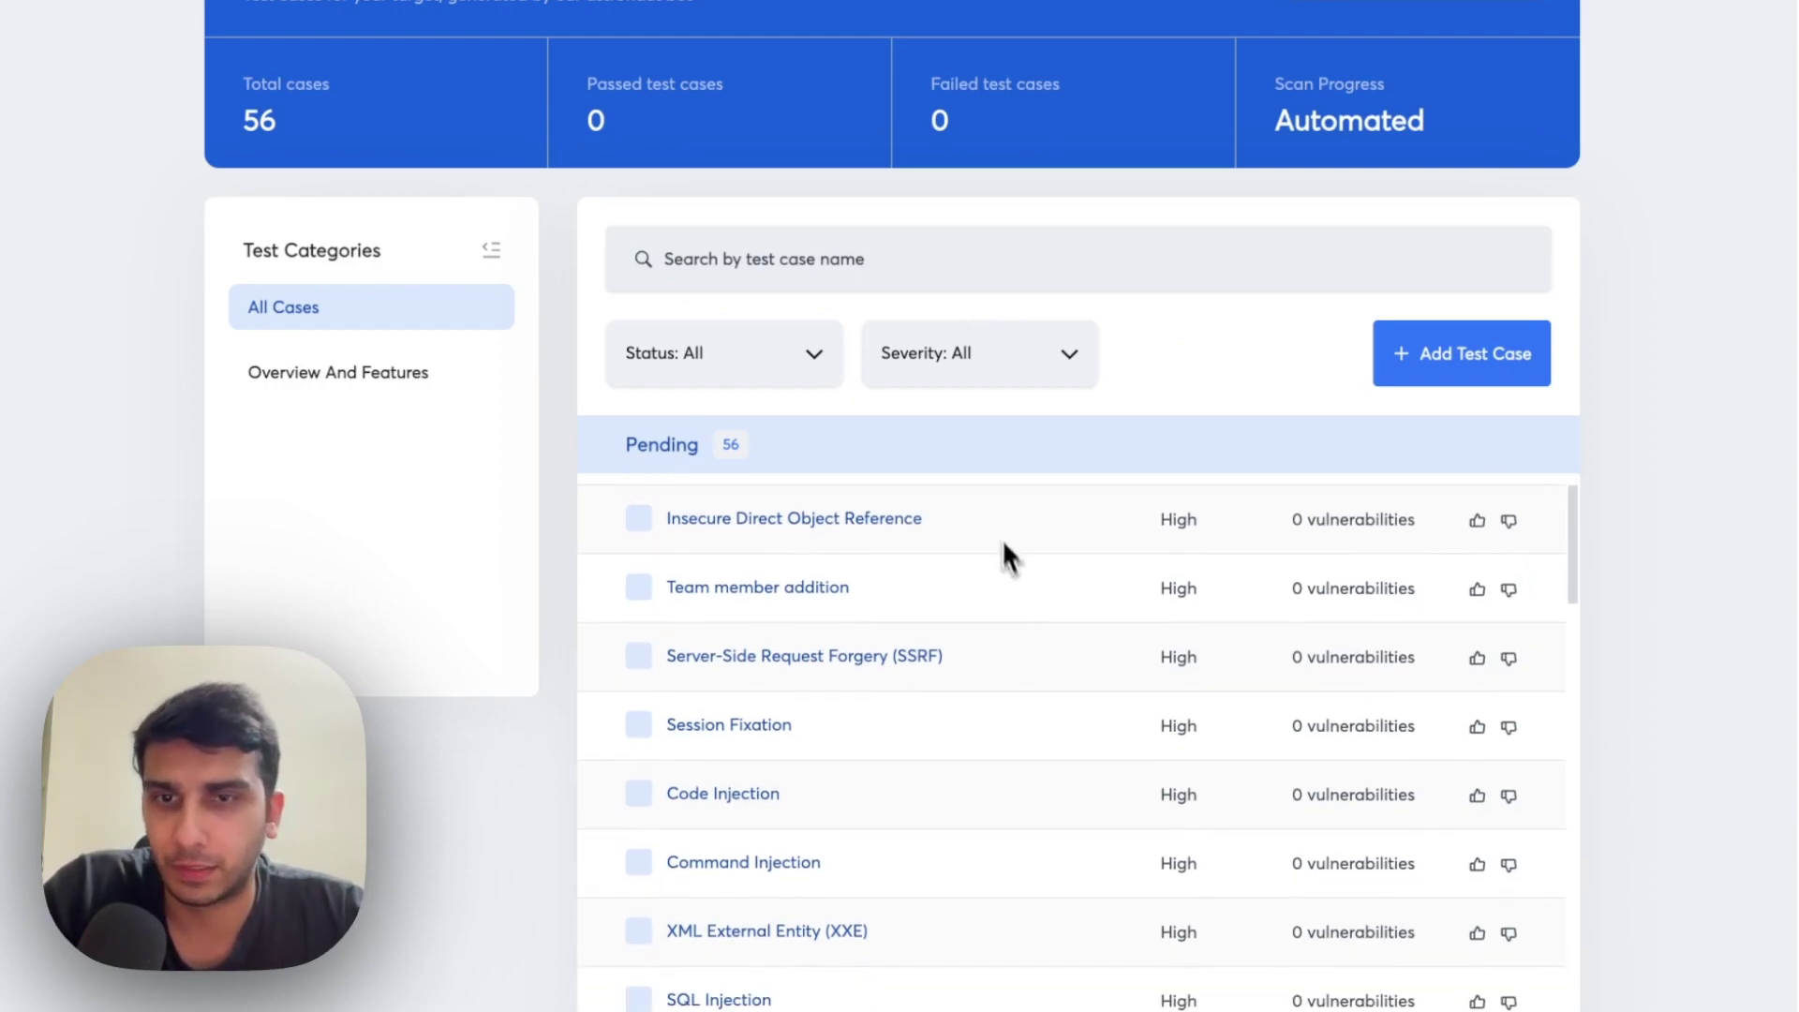
scroll(1019, 635, up, 1)
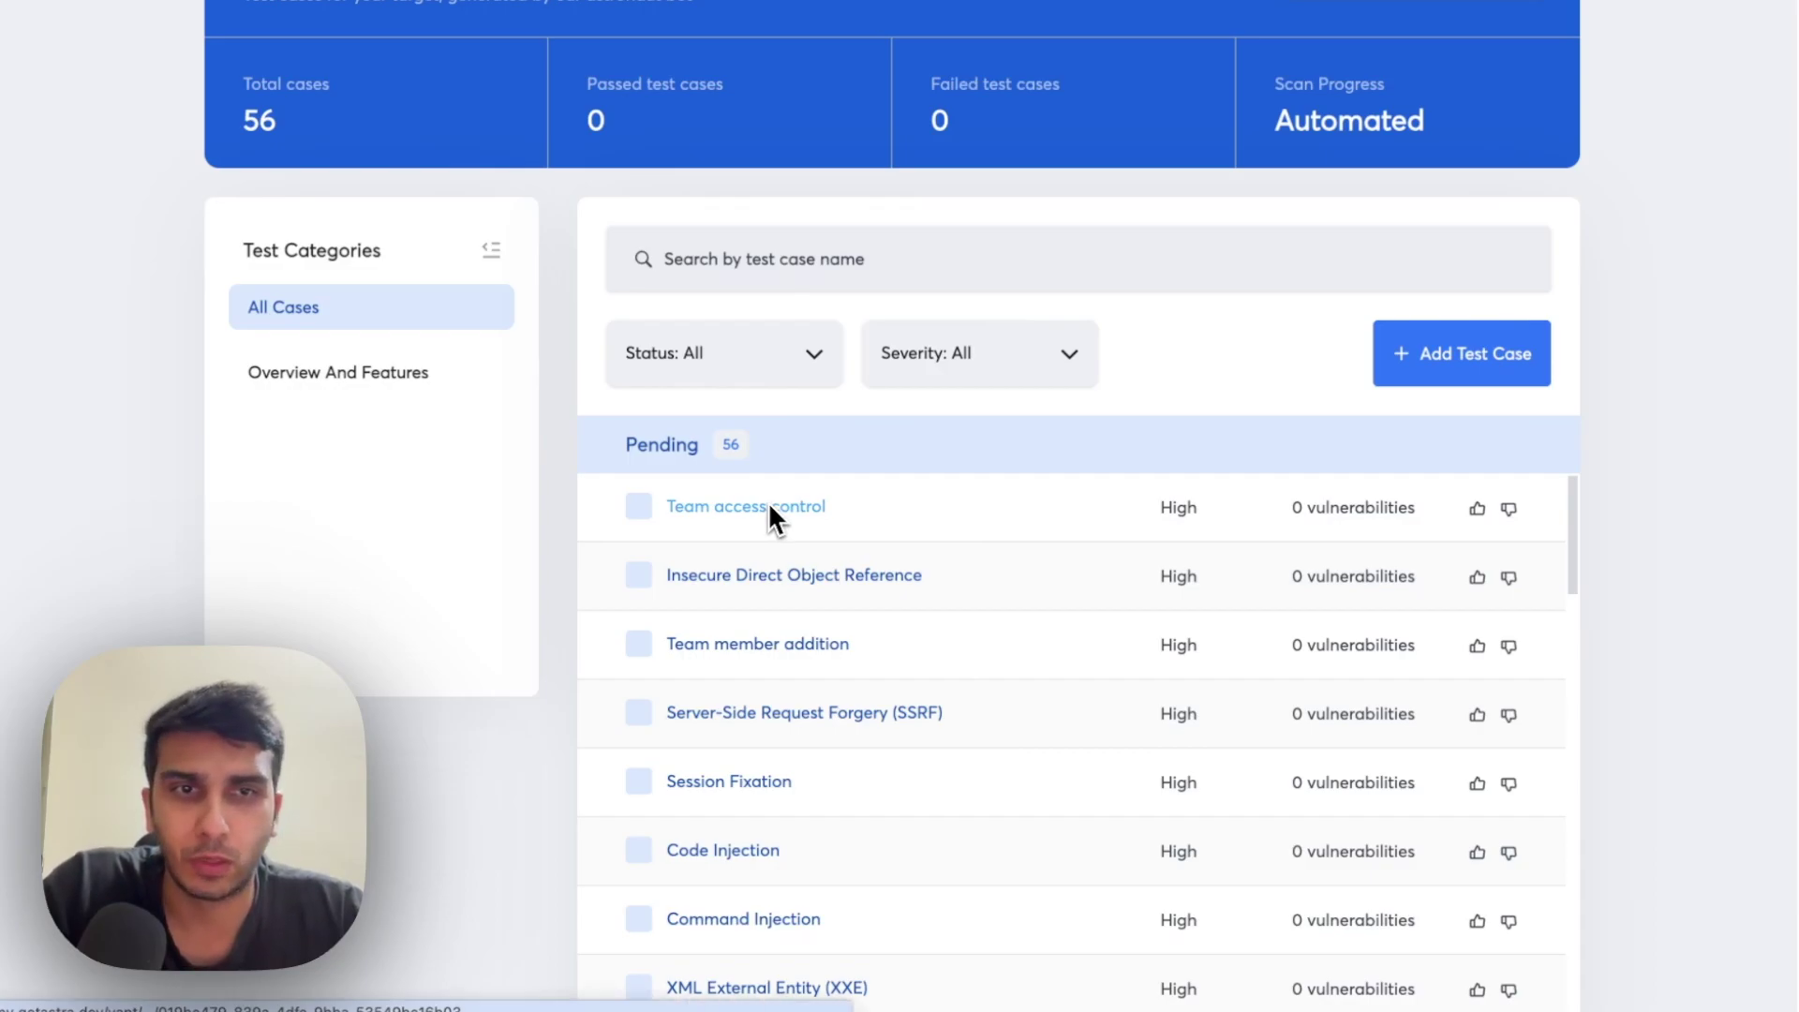
scroll(982, 661, down, 20)
scroll(981, 661, up, 20)
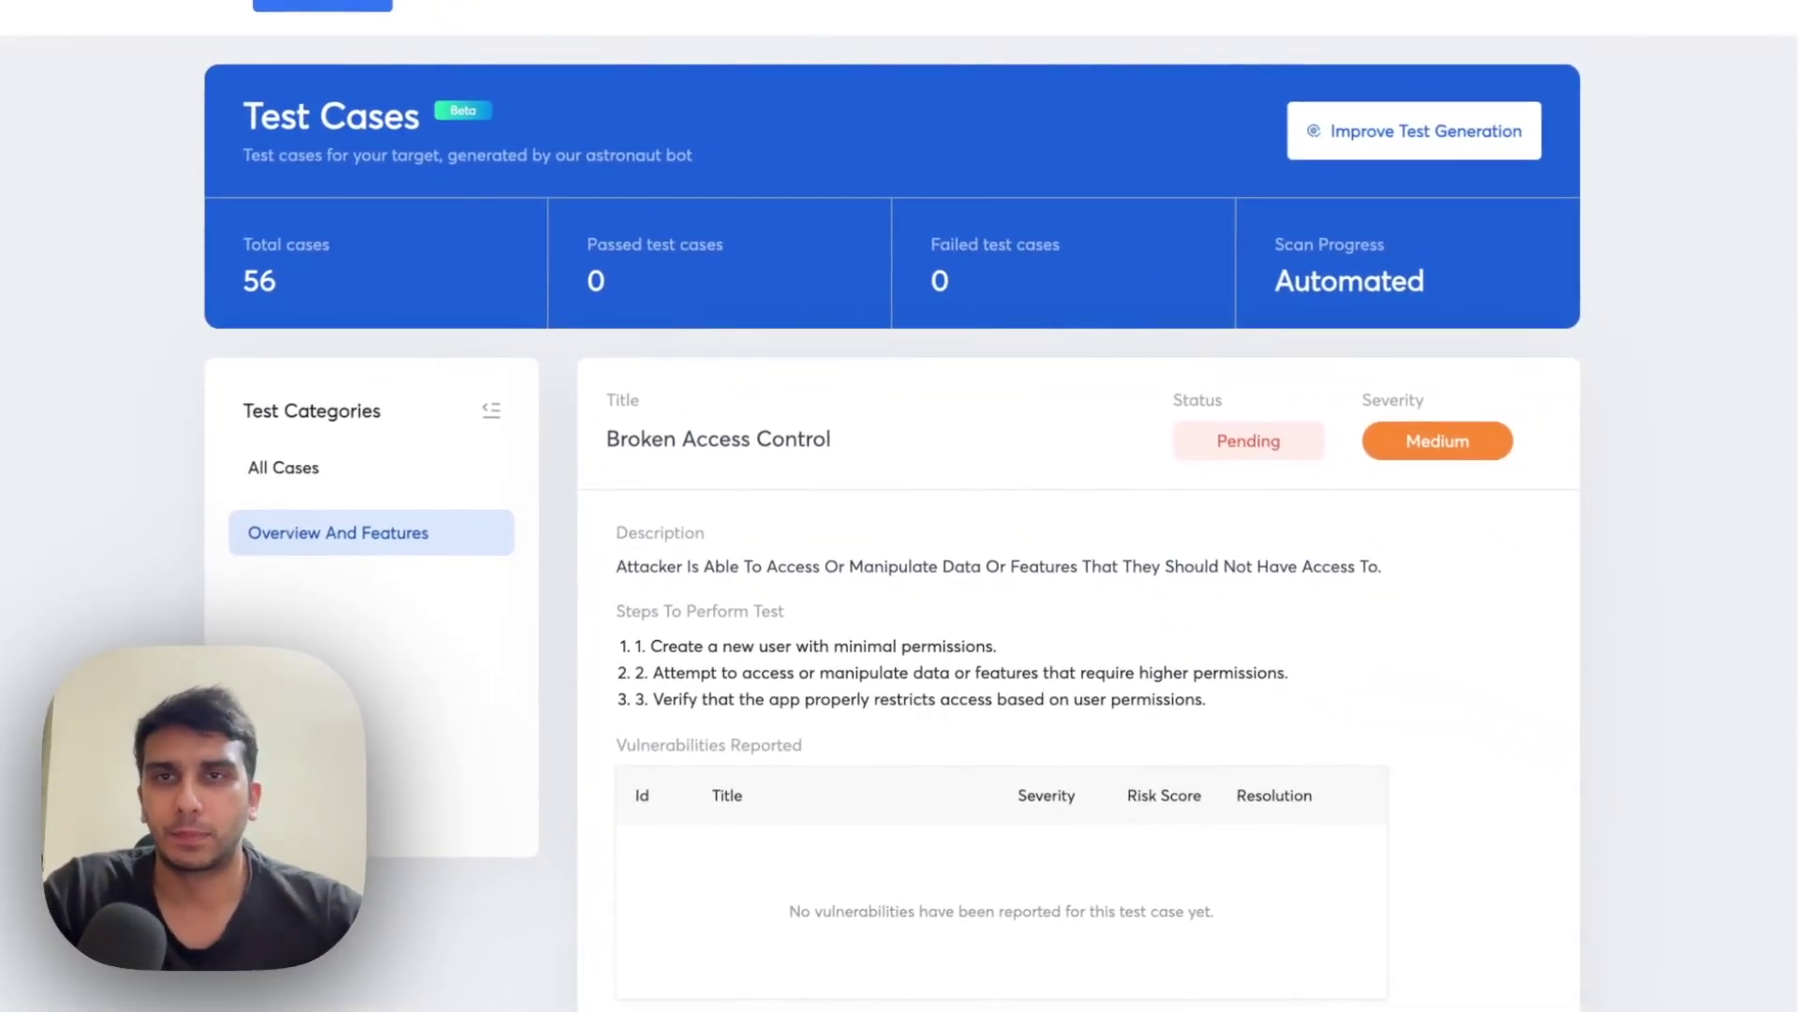
scroll(924, 699, up, 1)
scroll(925, 699, down, 5)
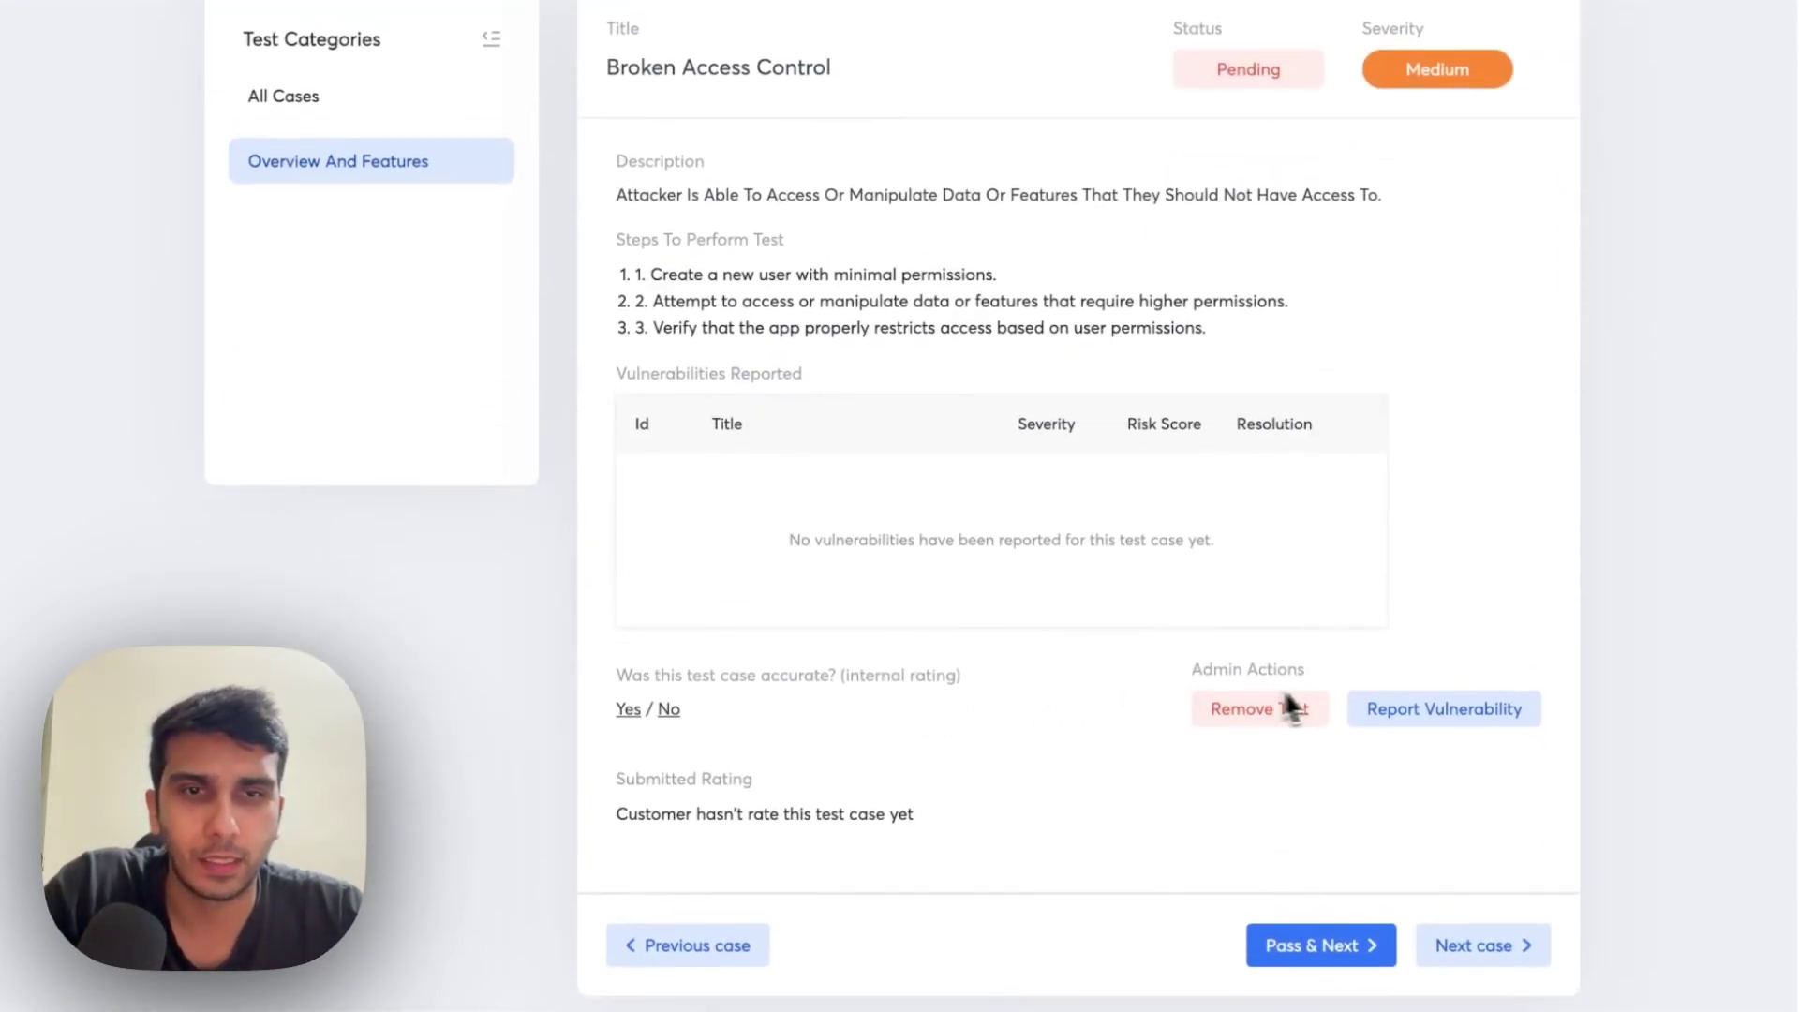
scroll(1258, 639, up, 3)
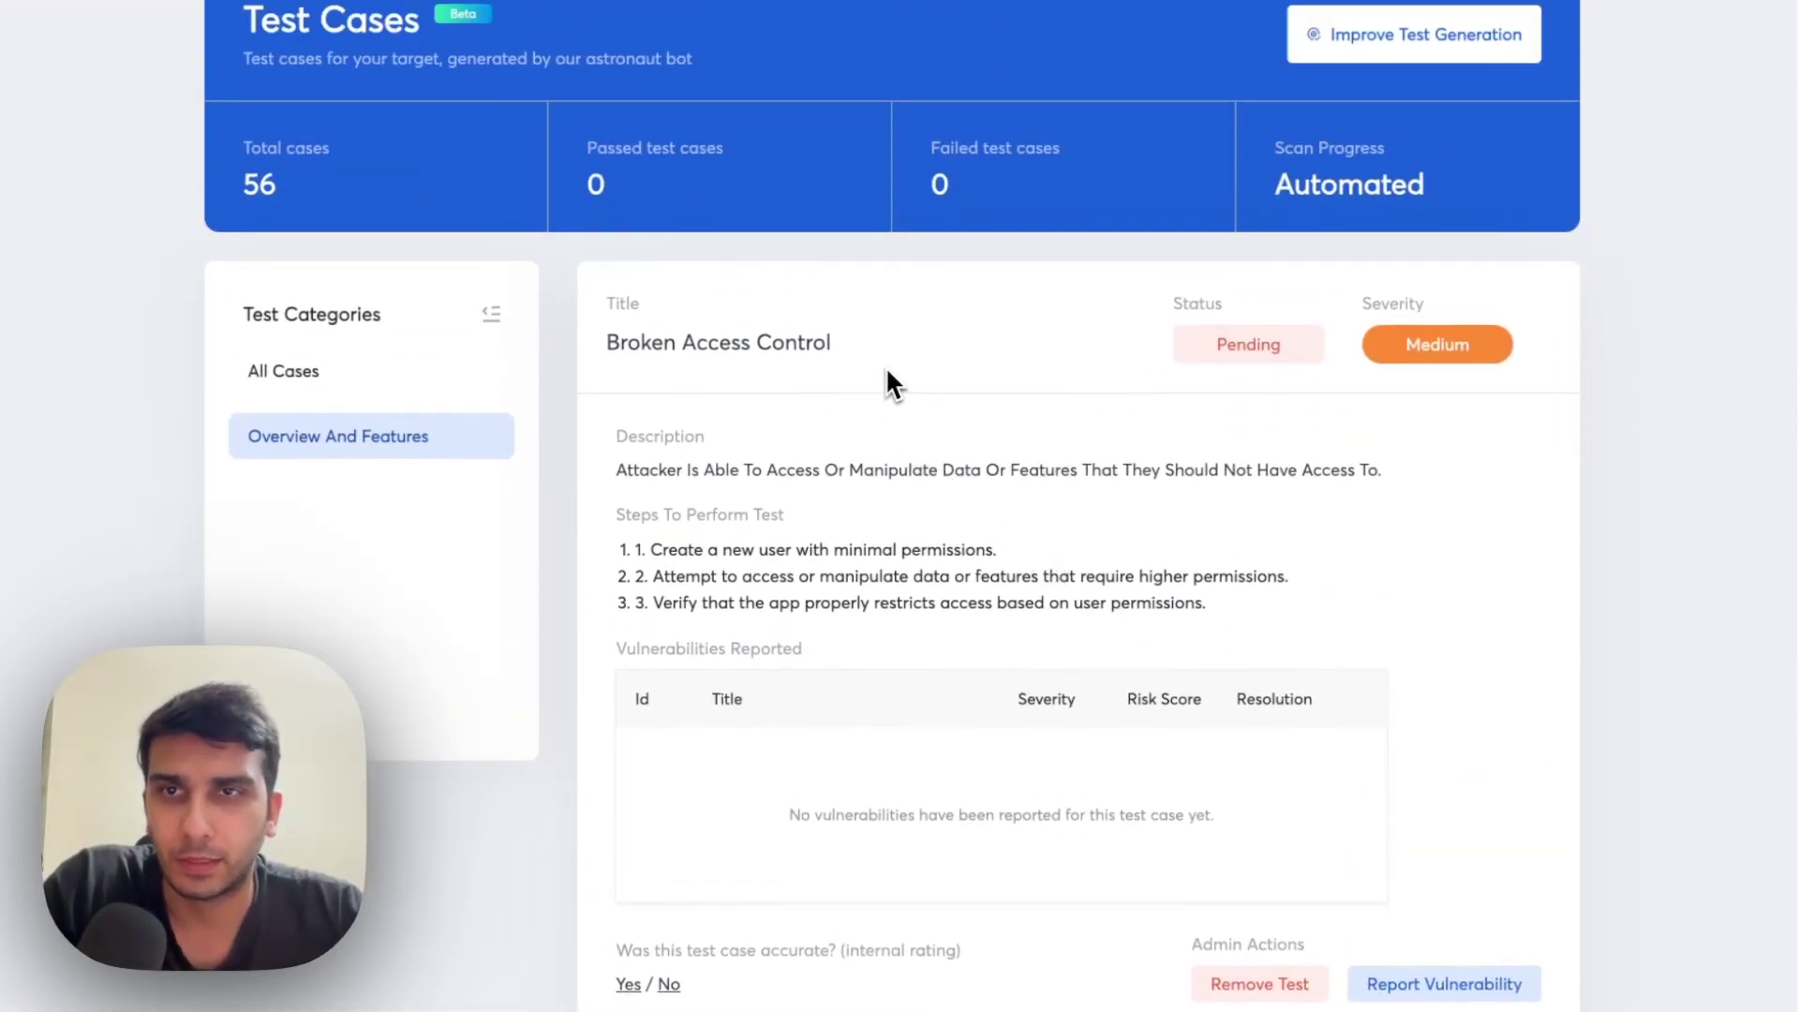
scroll(888, 370, up, 1)
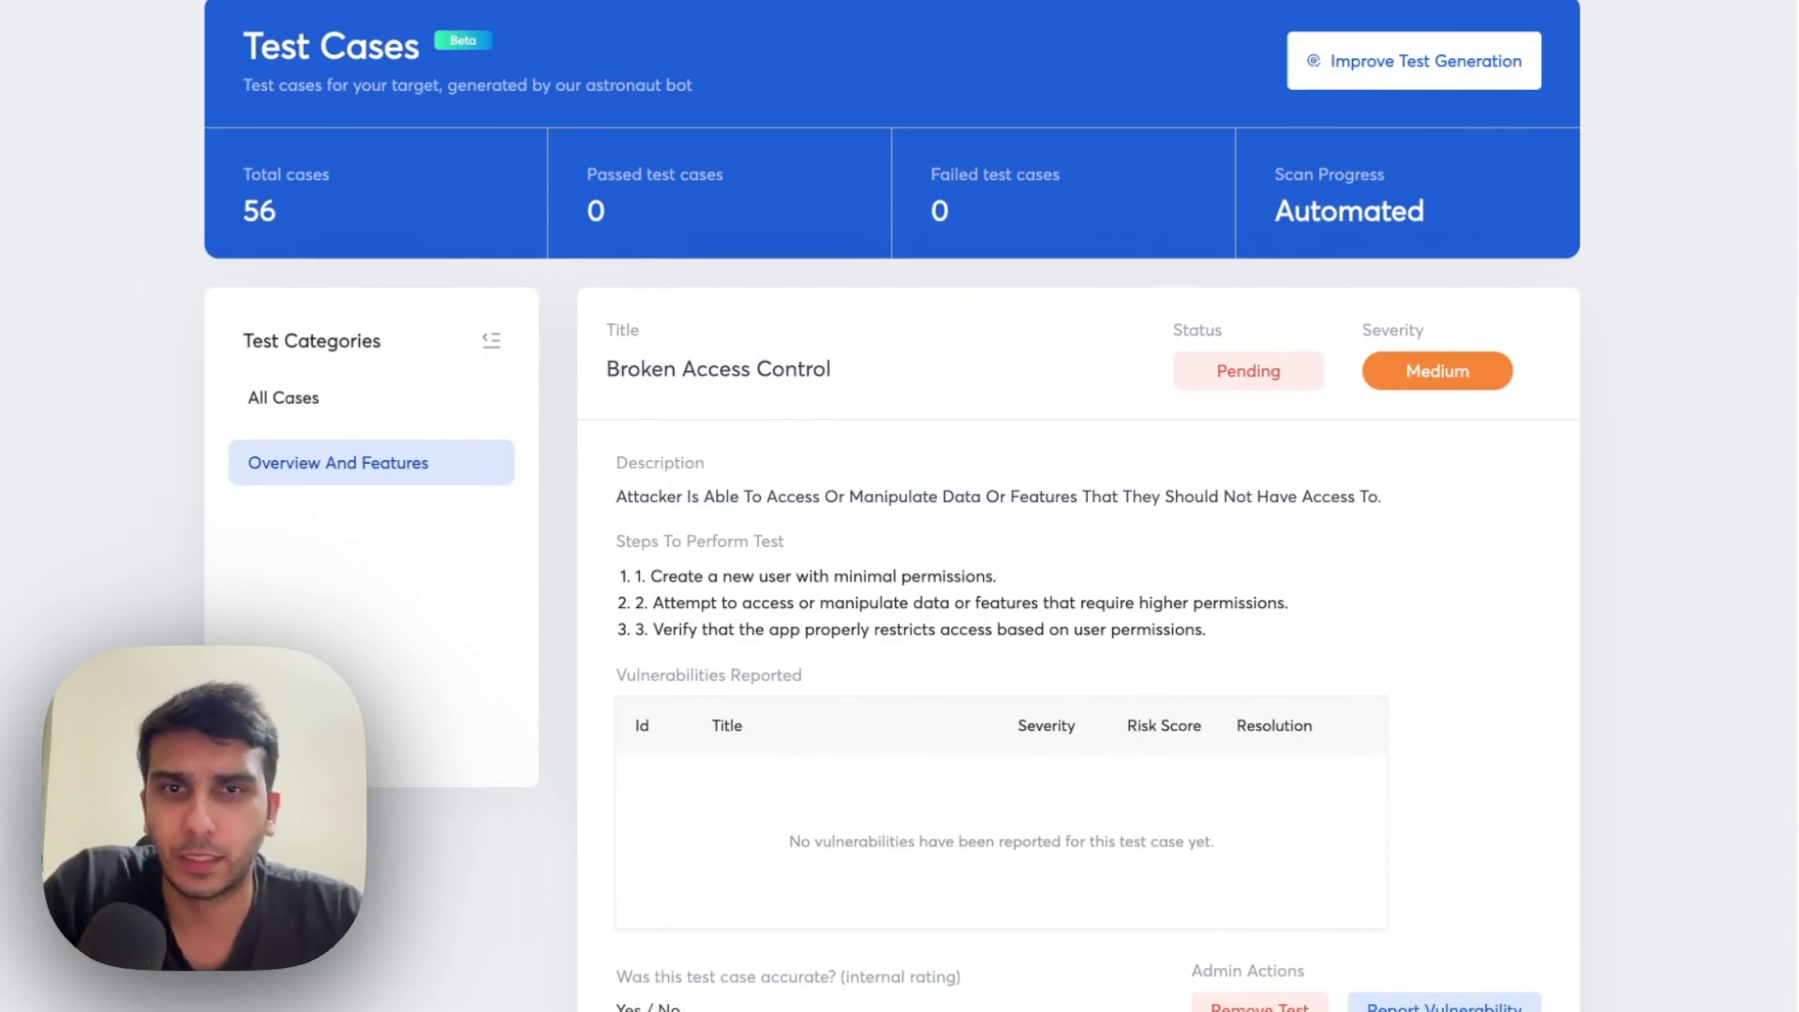
scroll(1037, 510, down, 3)
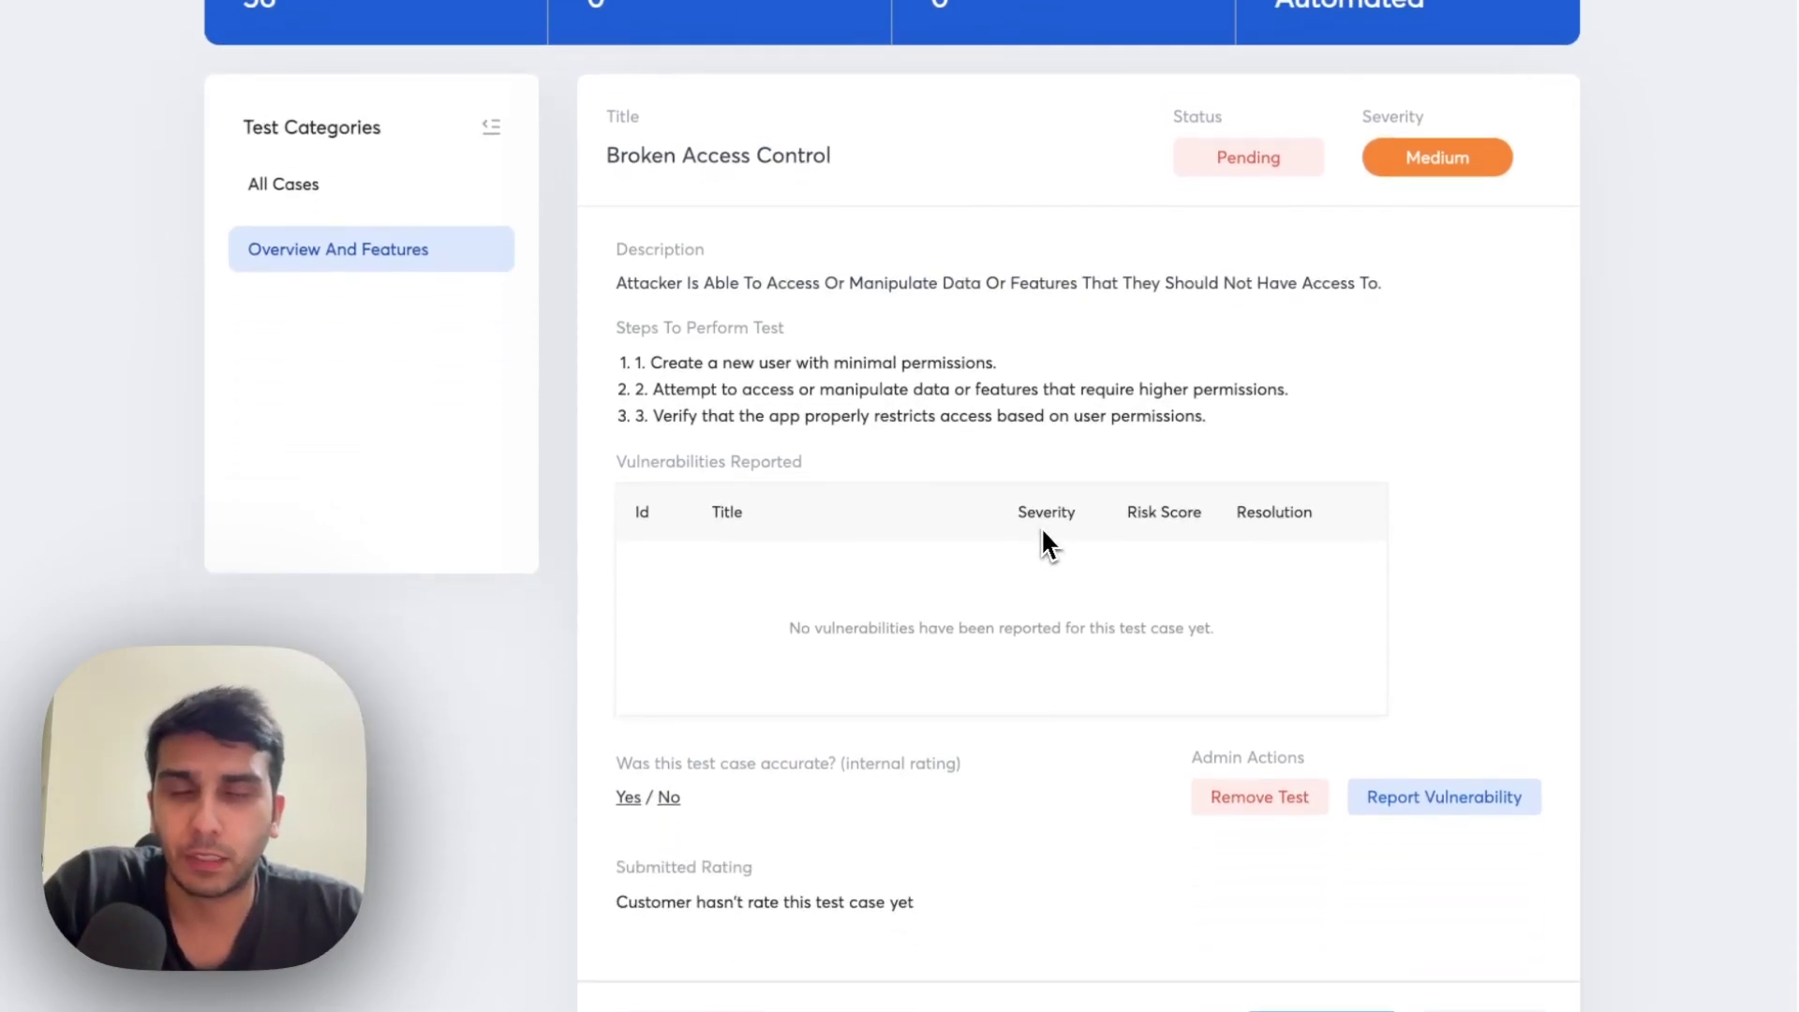
drag(998, 365, 597, 385)
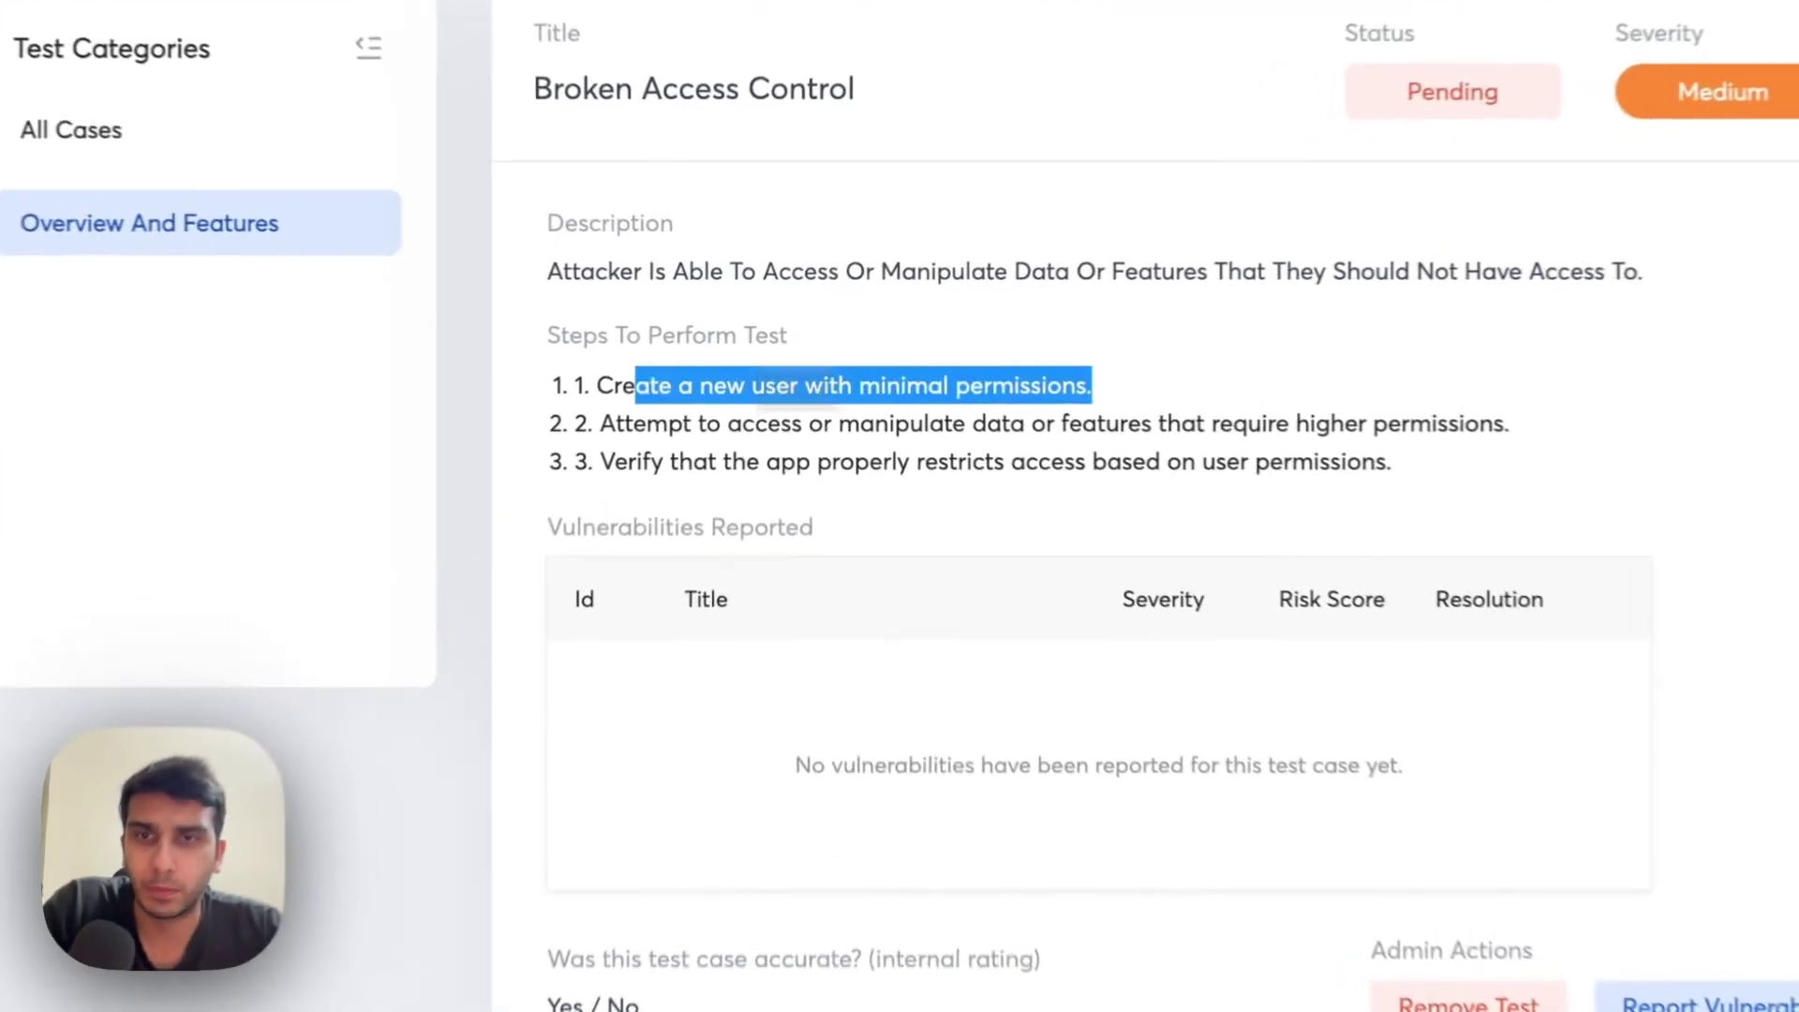
click(870, 382)
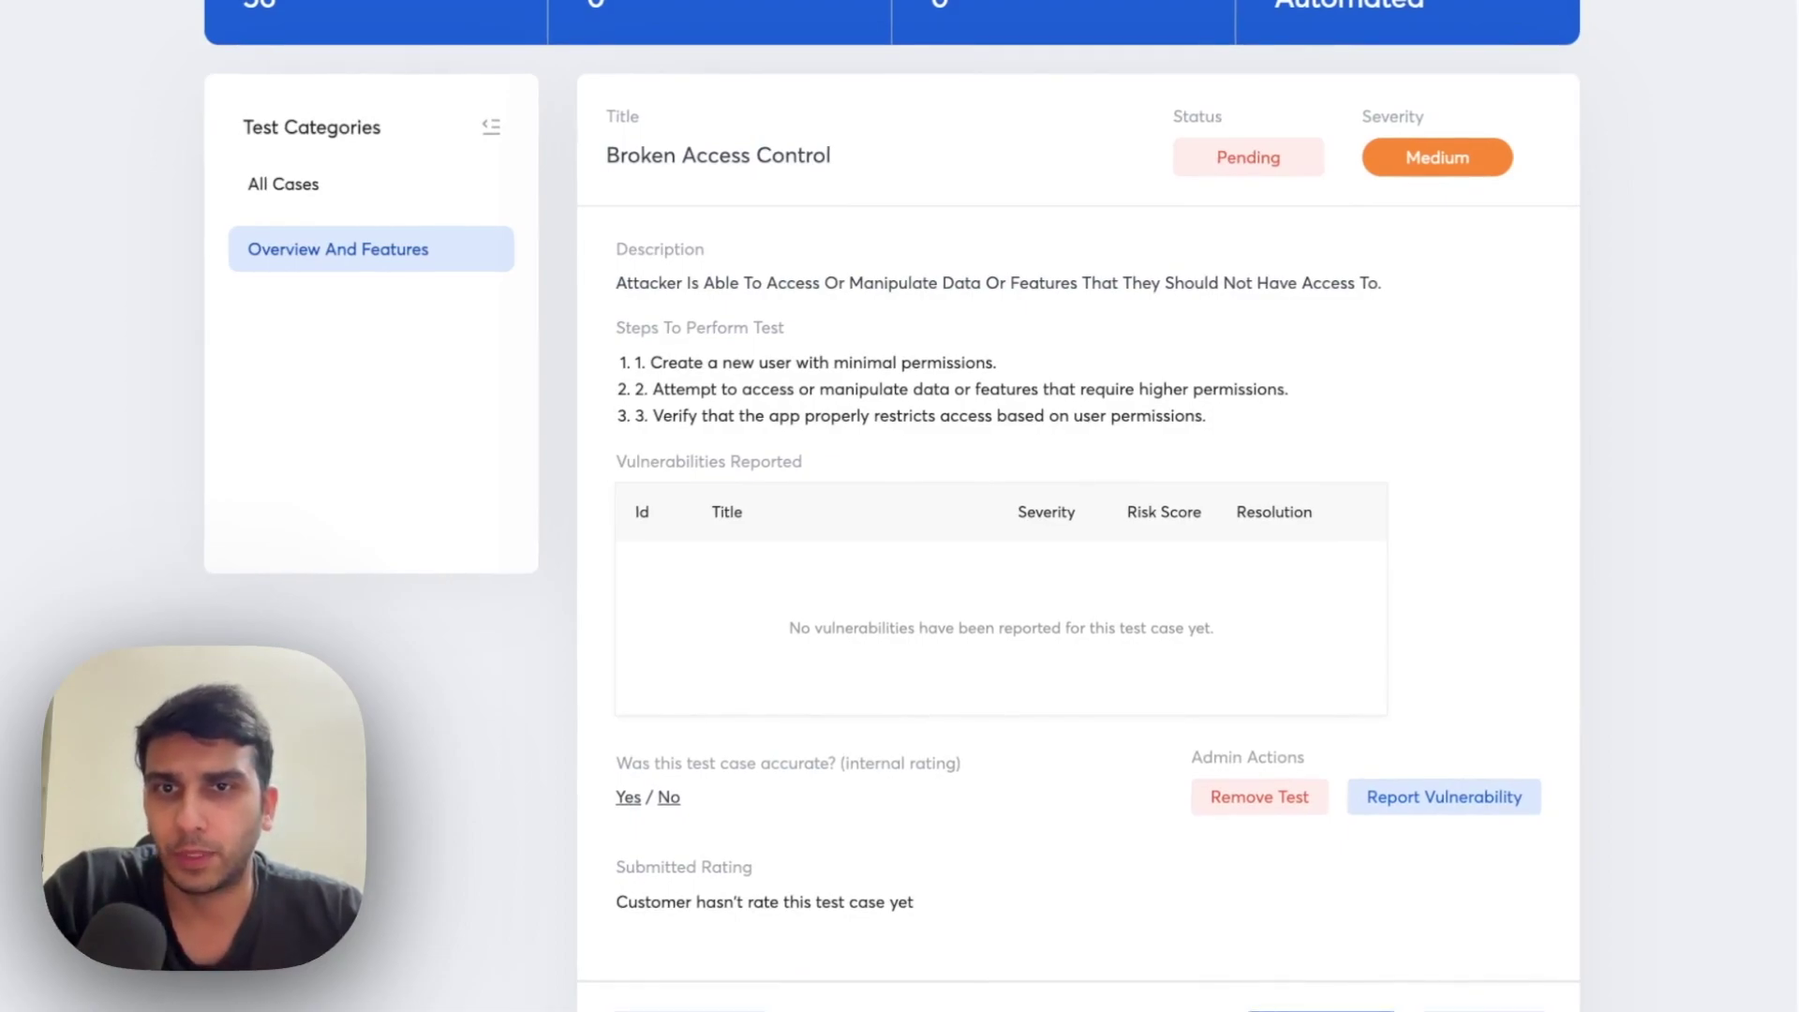
scroll(990, 469, down, 2)
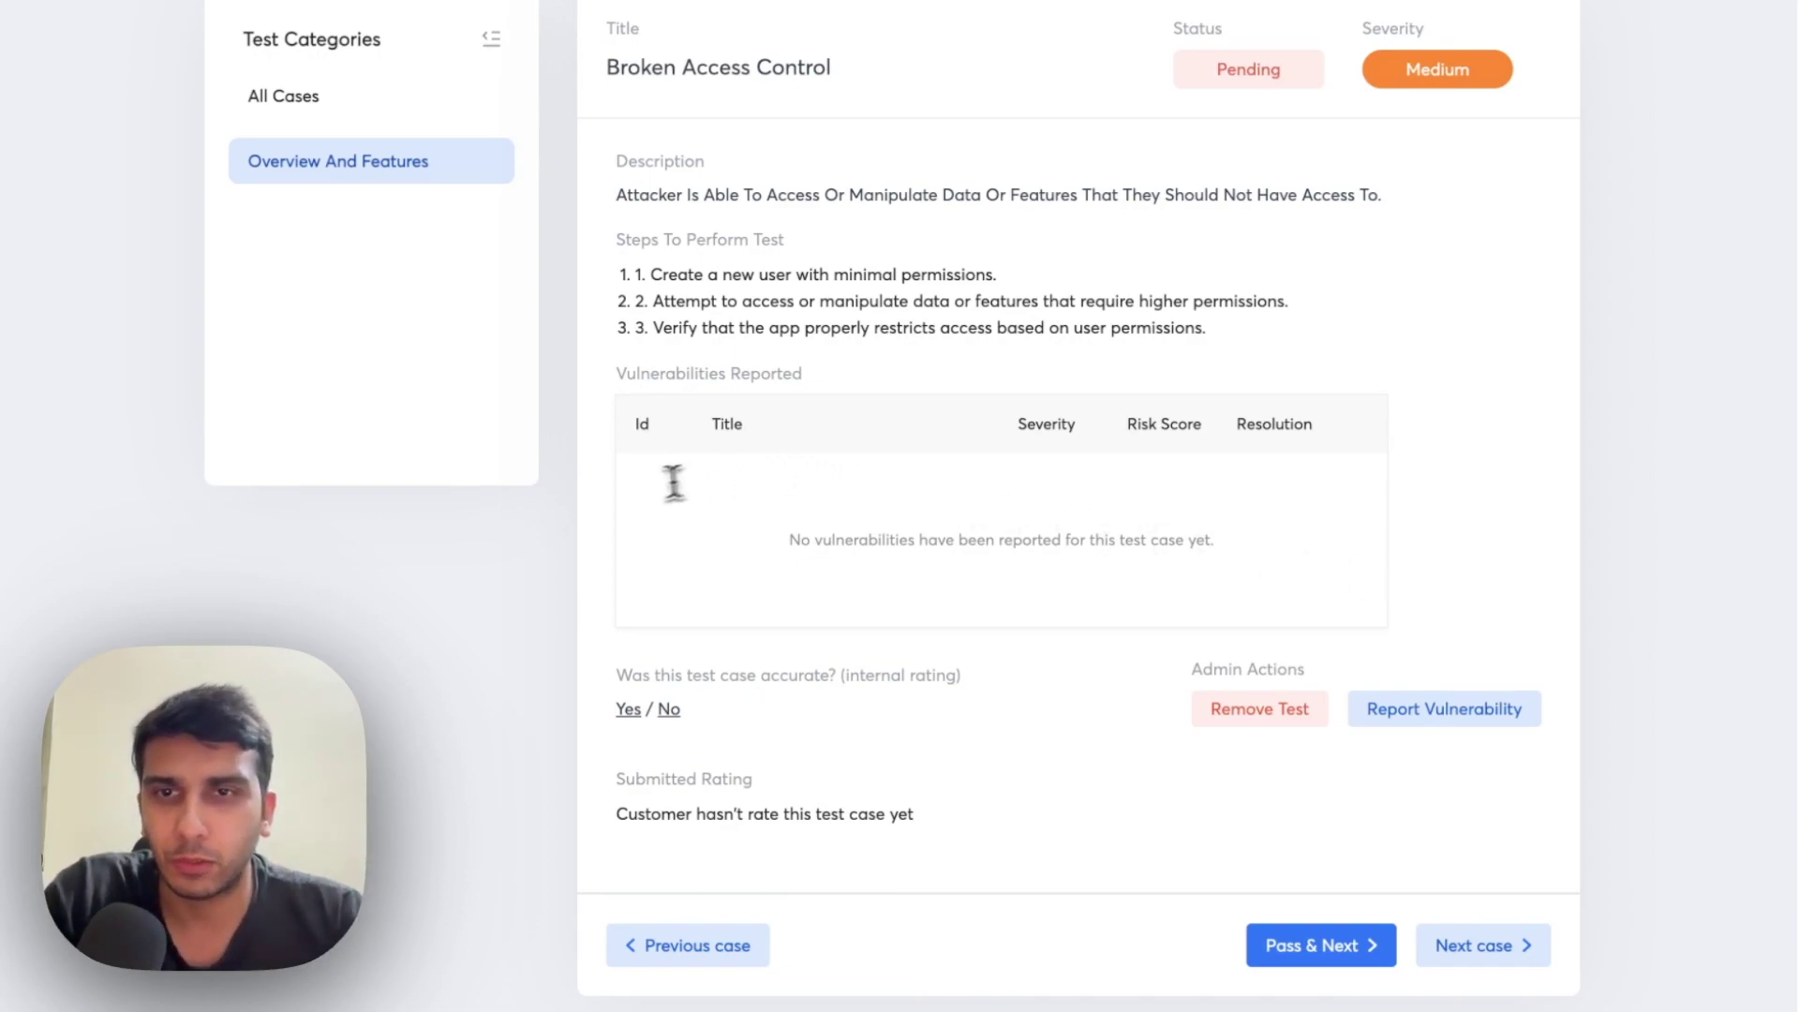
scroll(771, 515, down, 1)
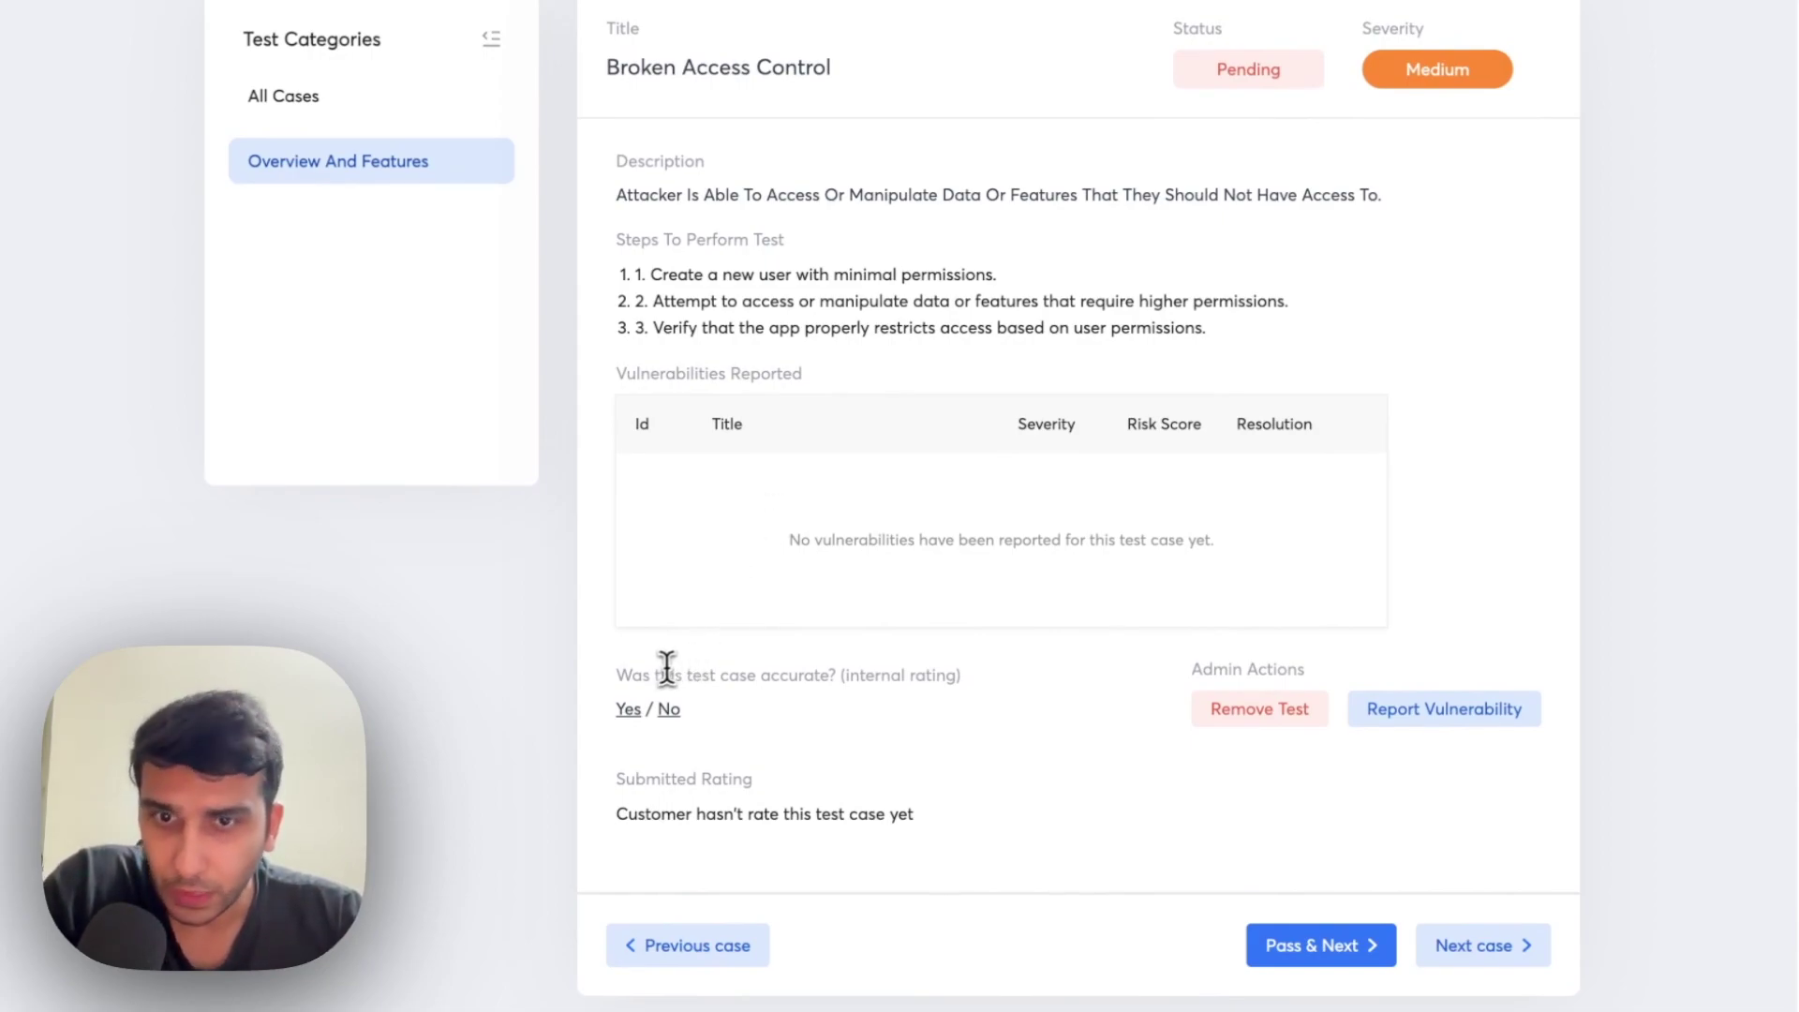
scroll(666, 689, down, 1)
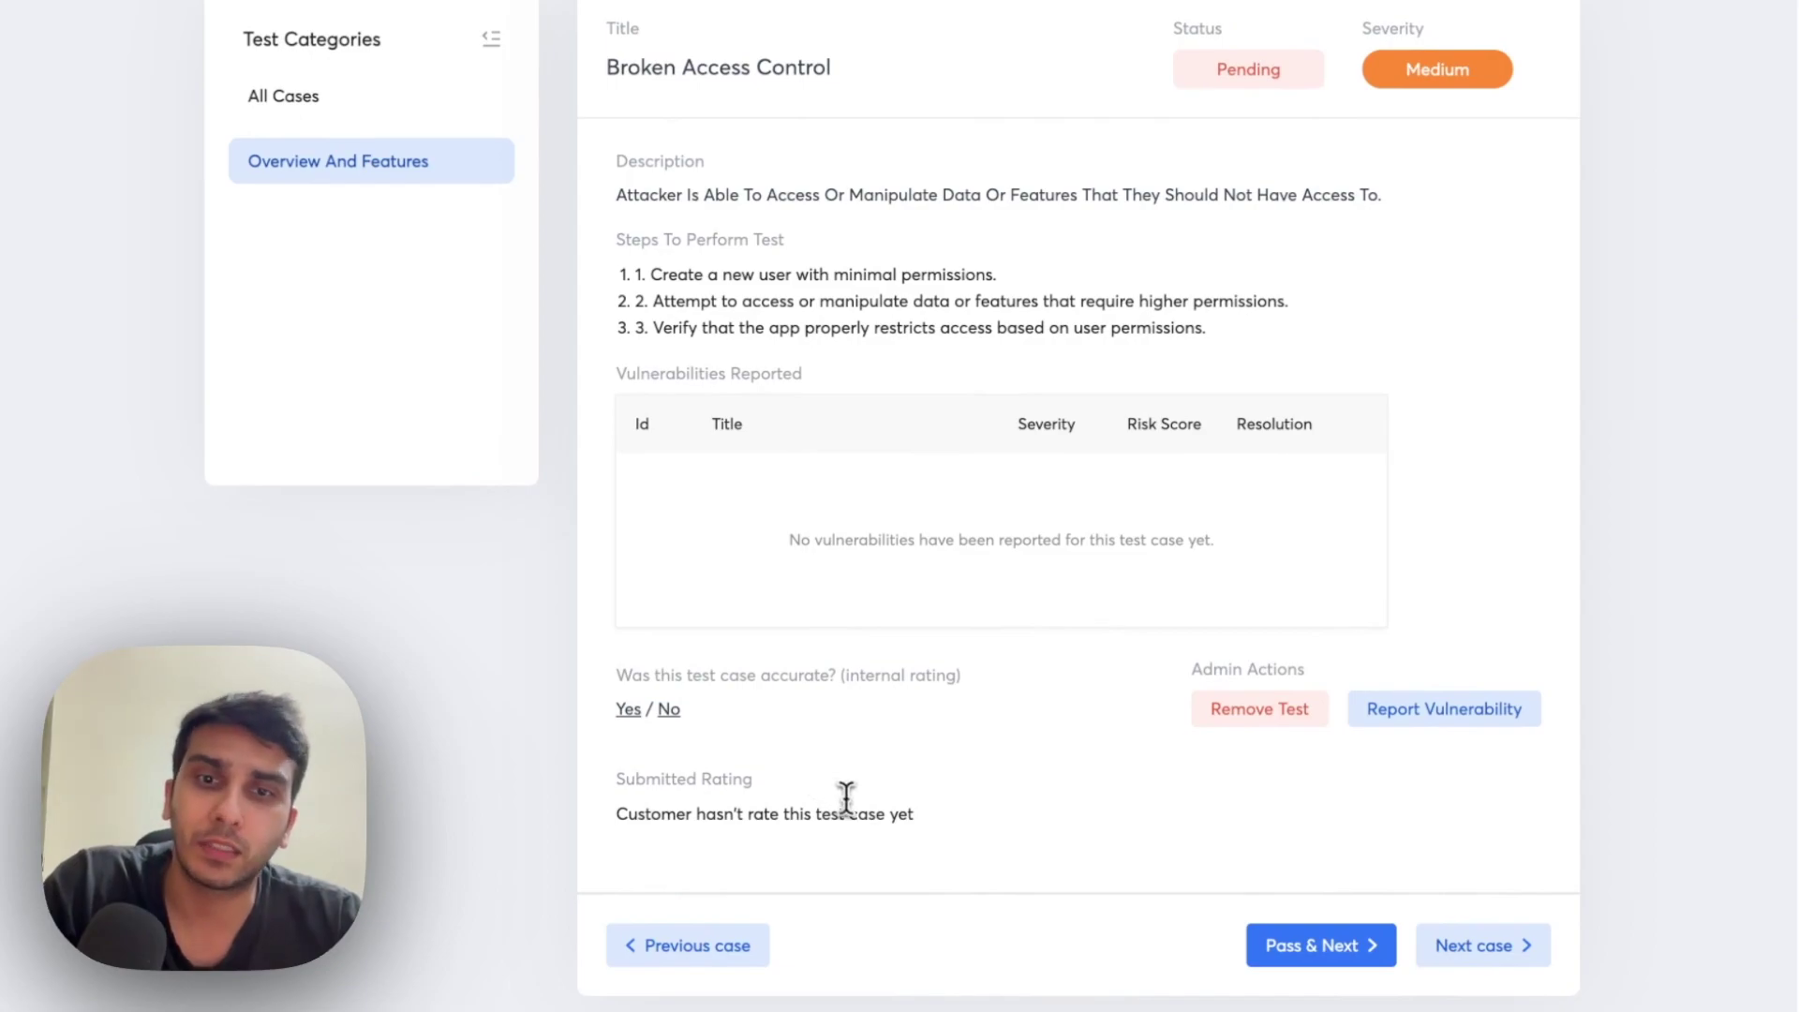
scroll(849, 829, down, 1)
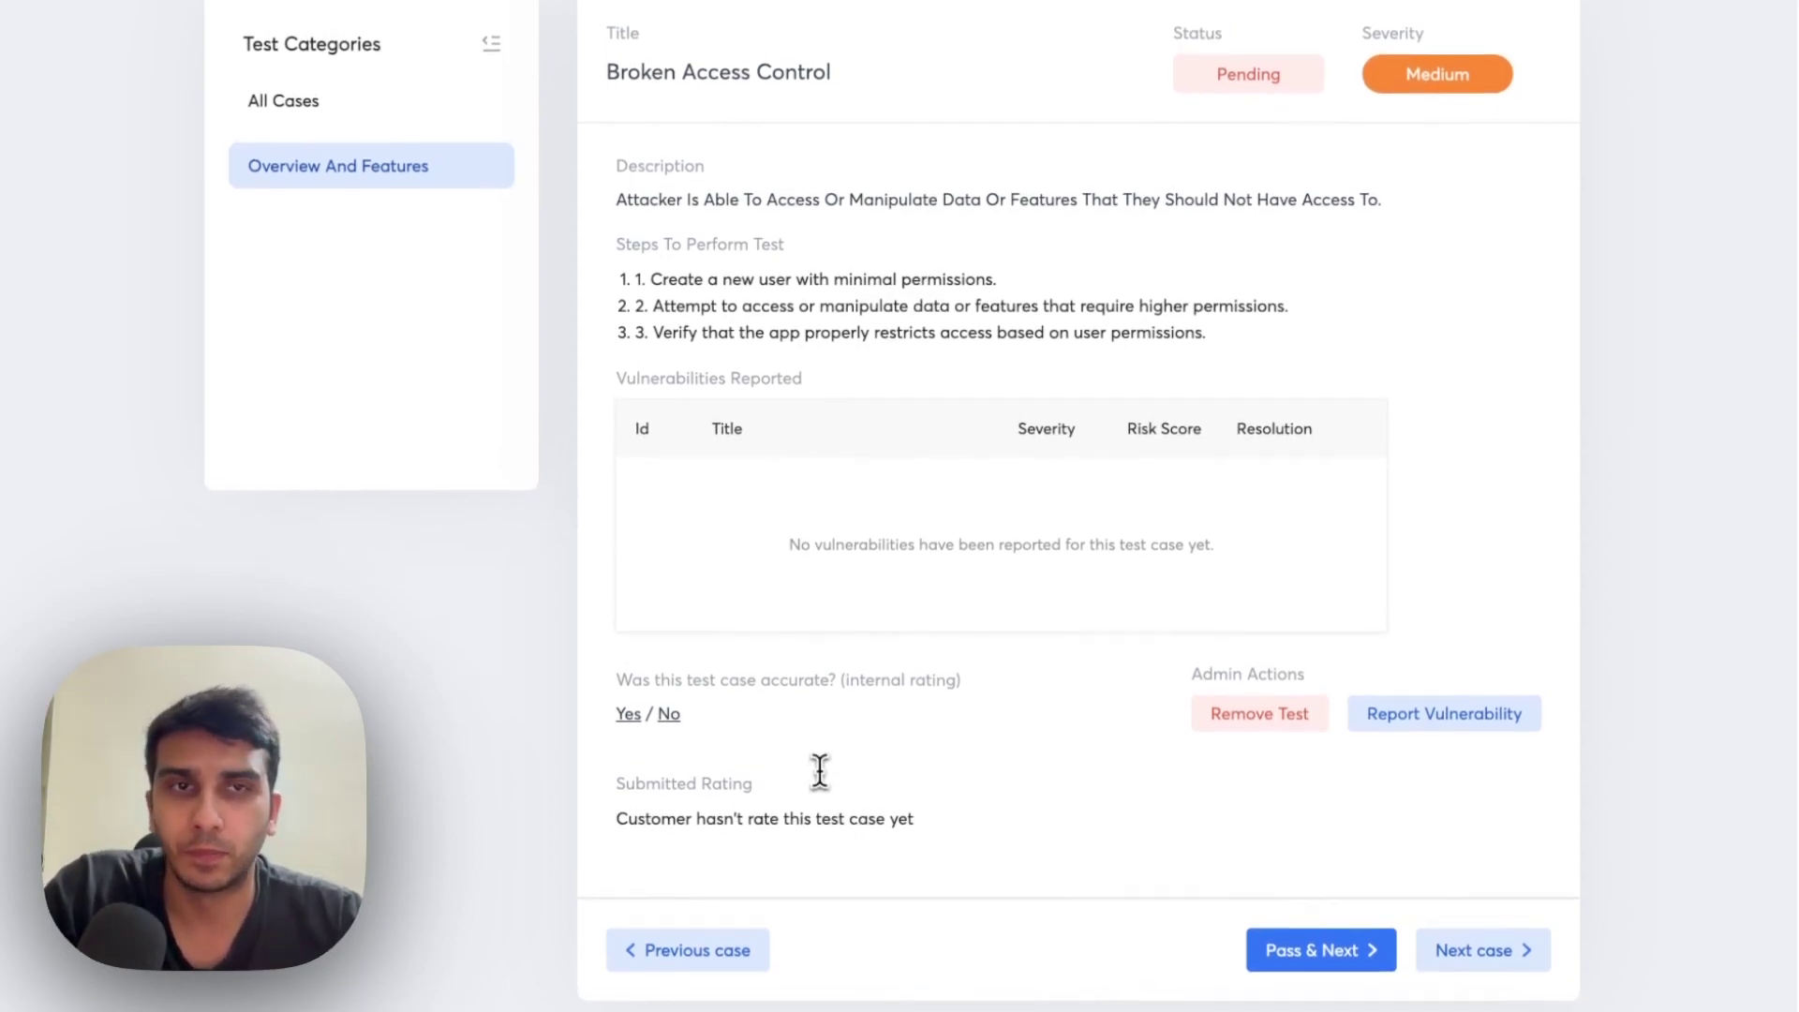
scroll(822, 791, down, 1)
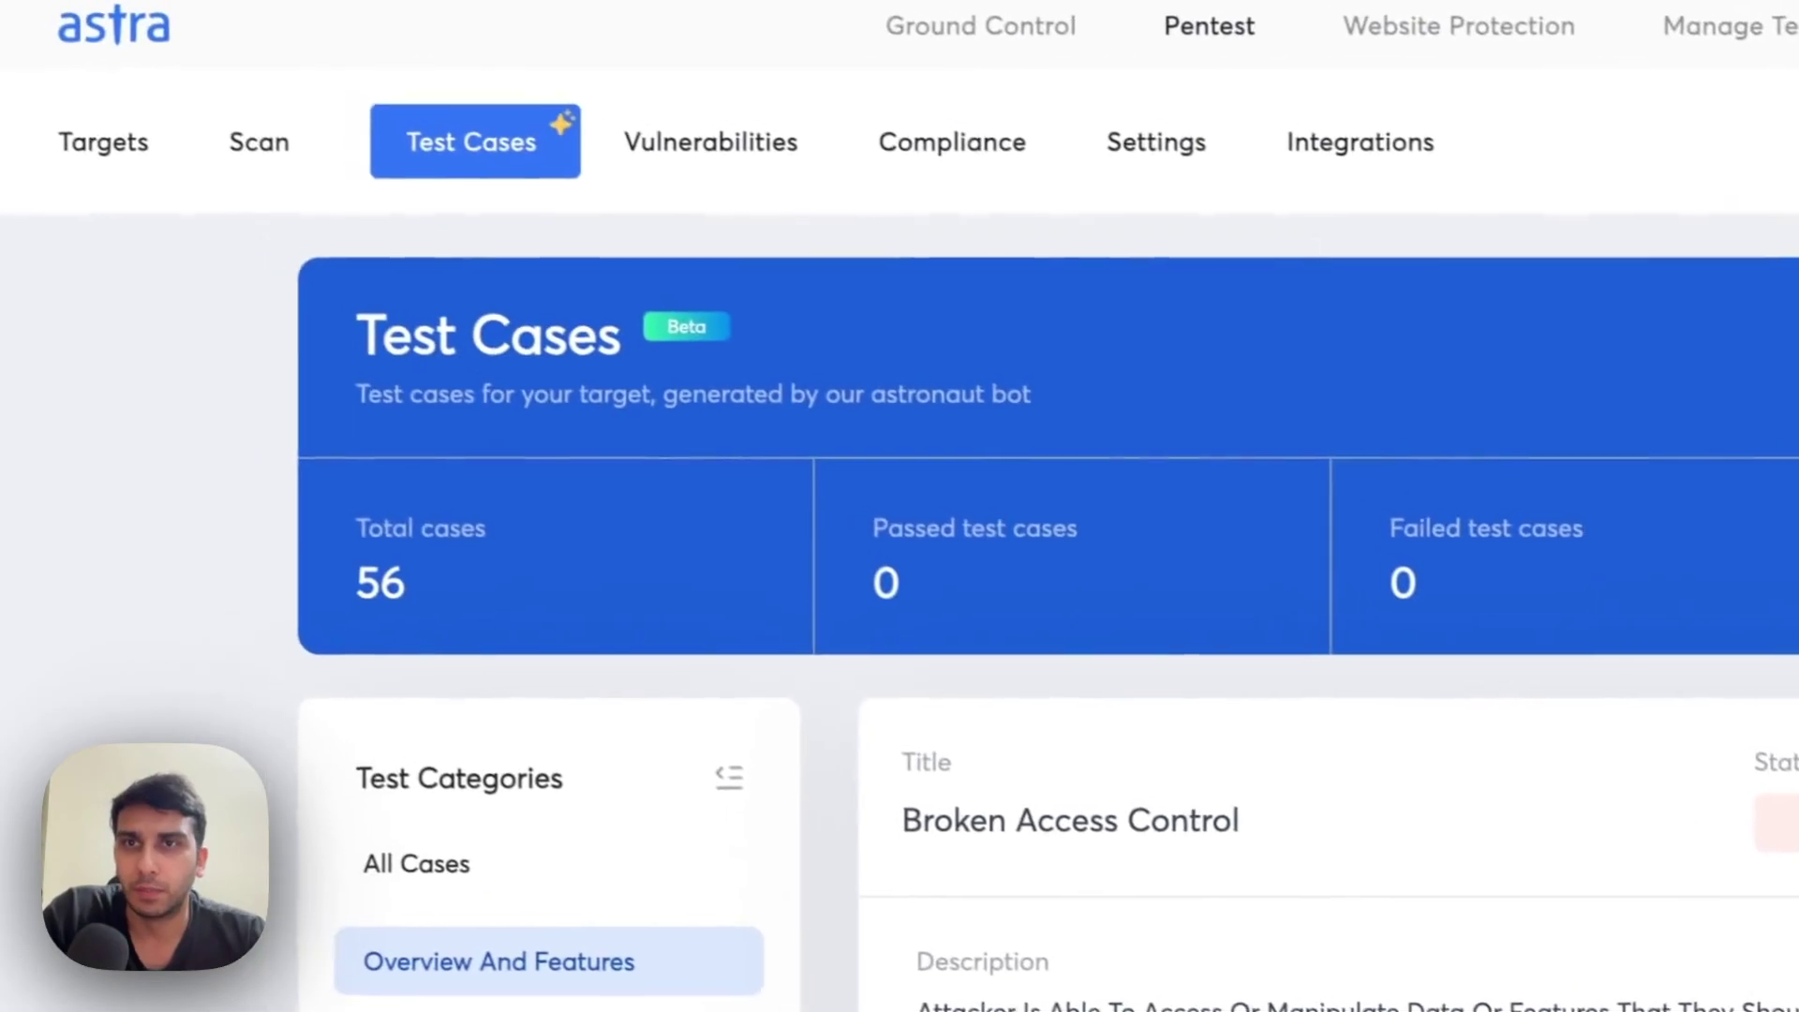
Advance to the next case: High-severity Broken Access Control on unpaid access to paid features.
click(431, 47)
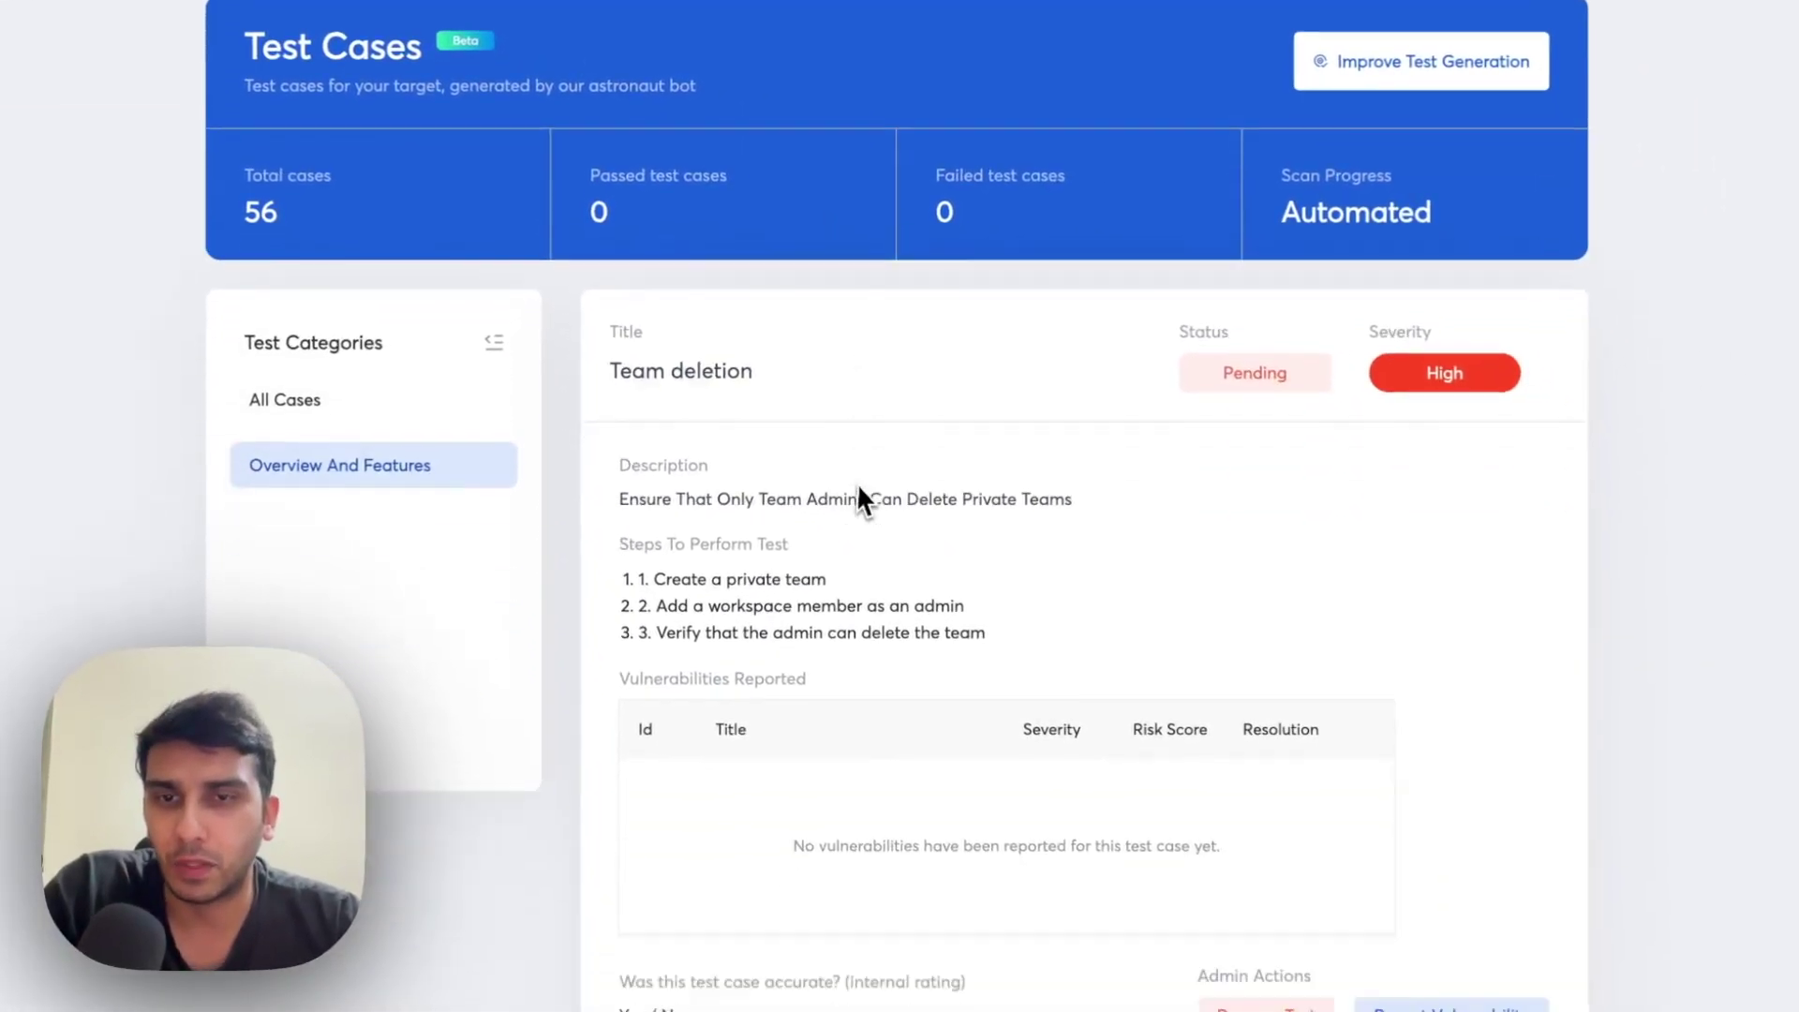
scroll(856, 497, down, 1)
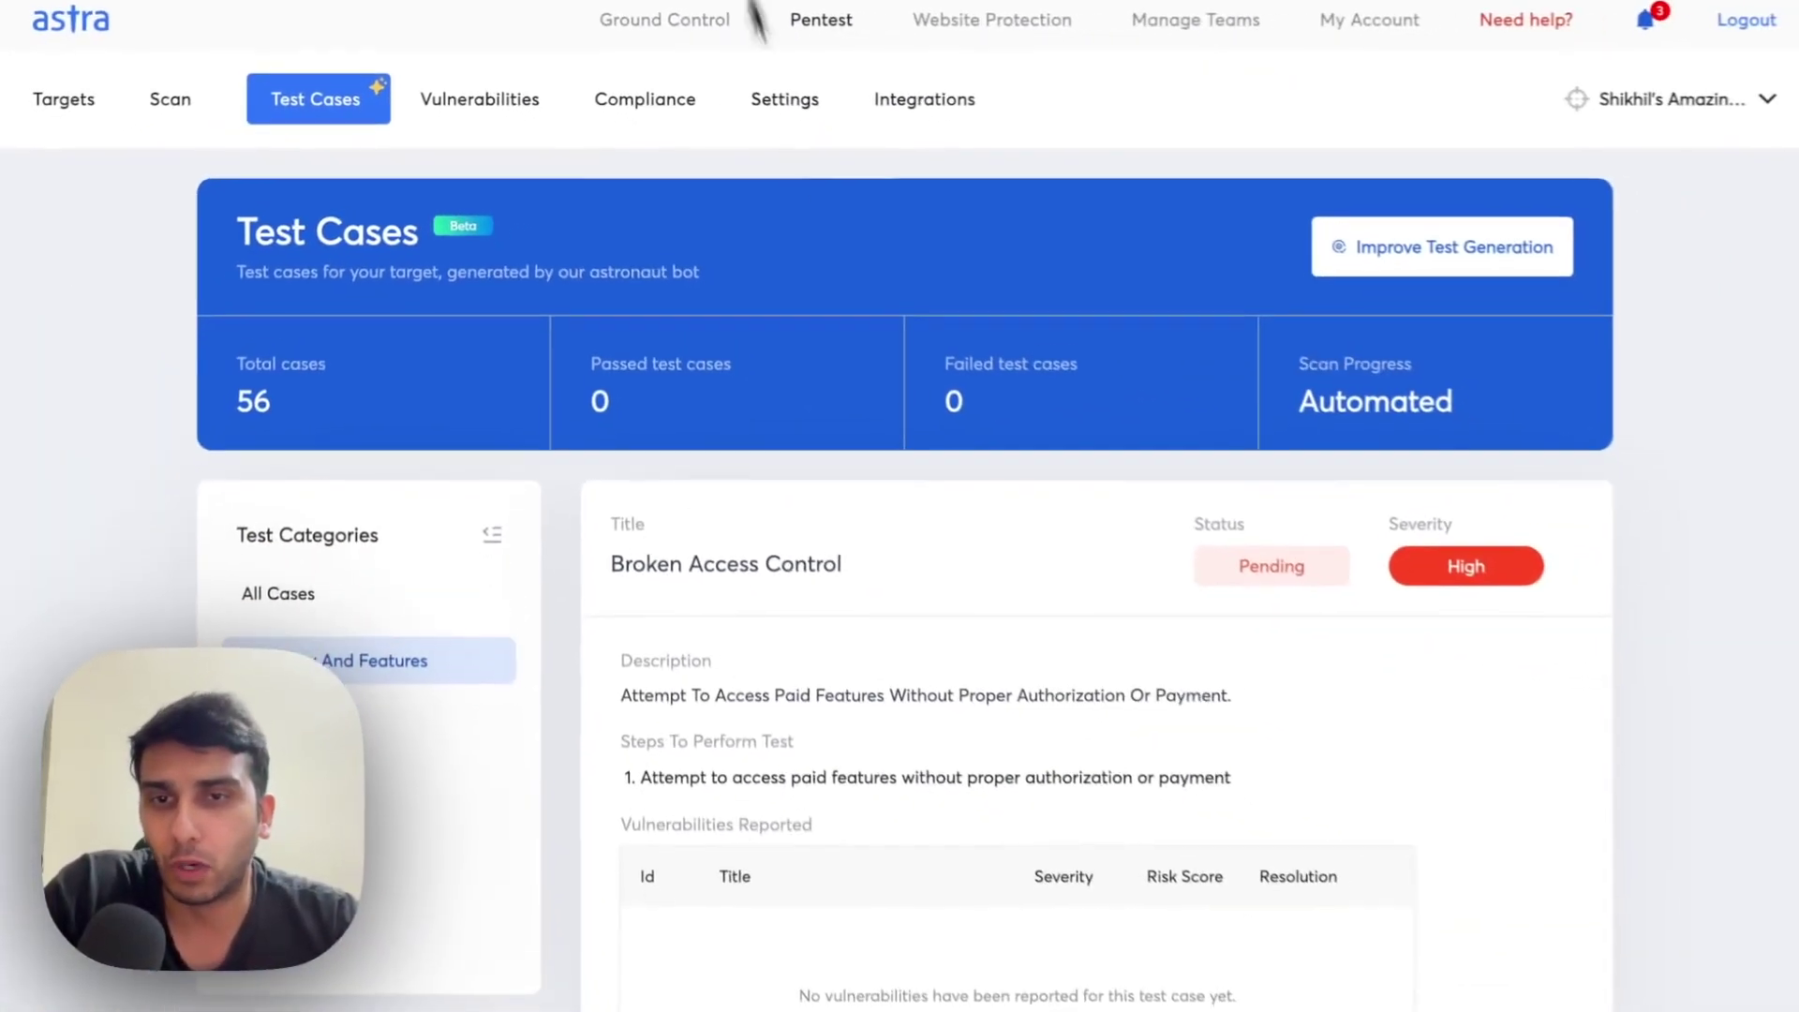
scroll(852, 474, down, 3)
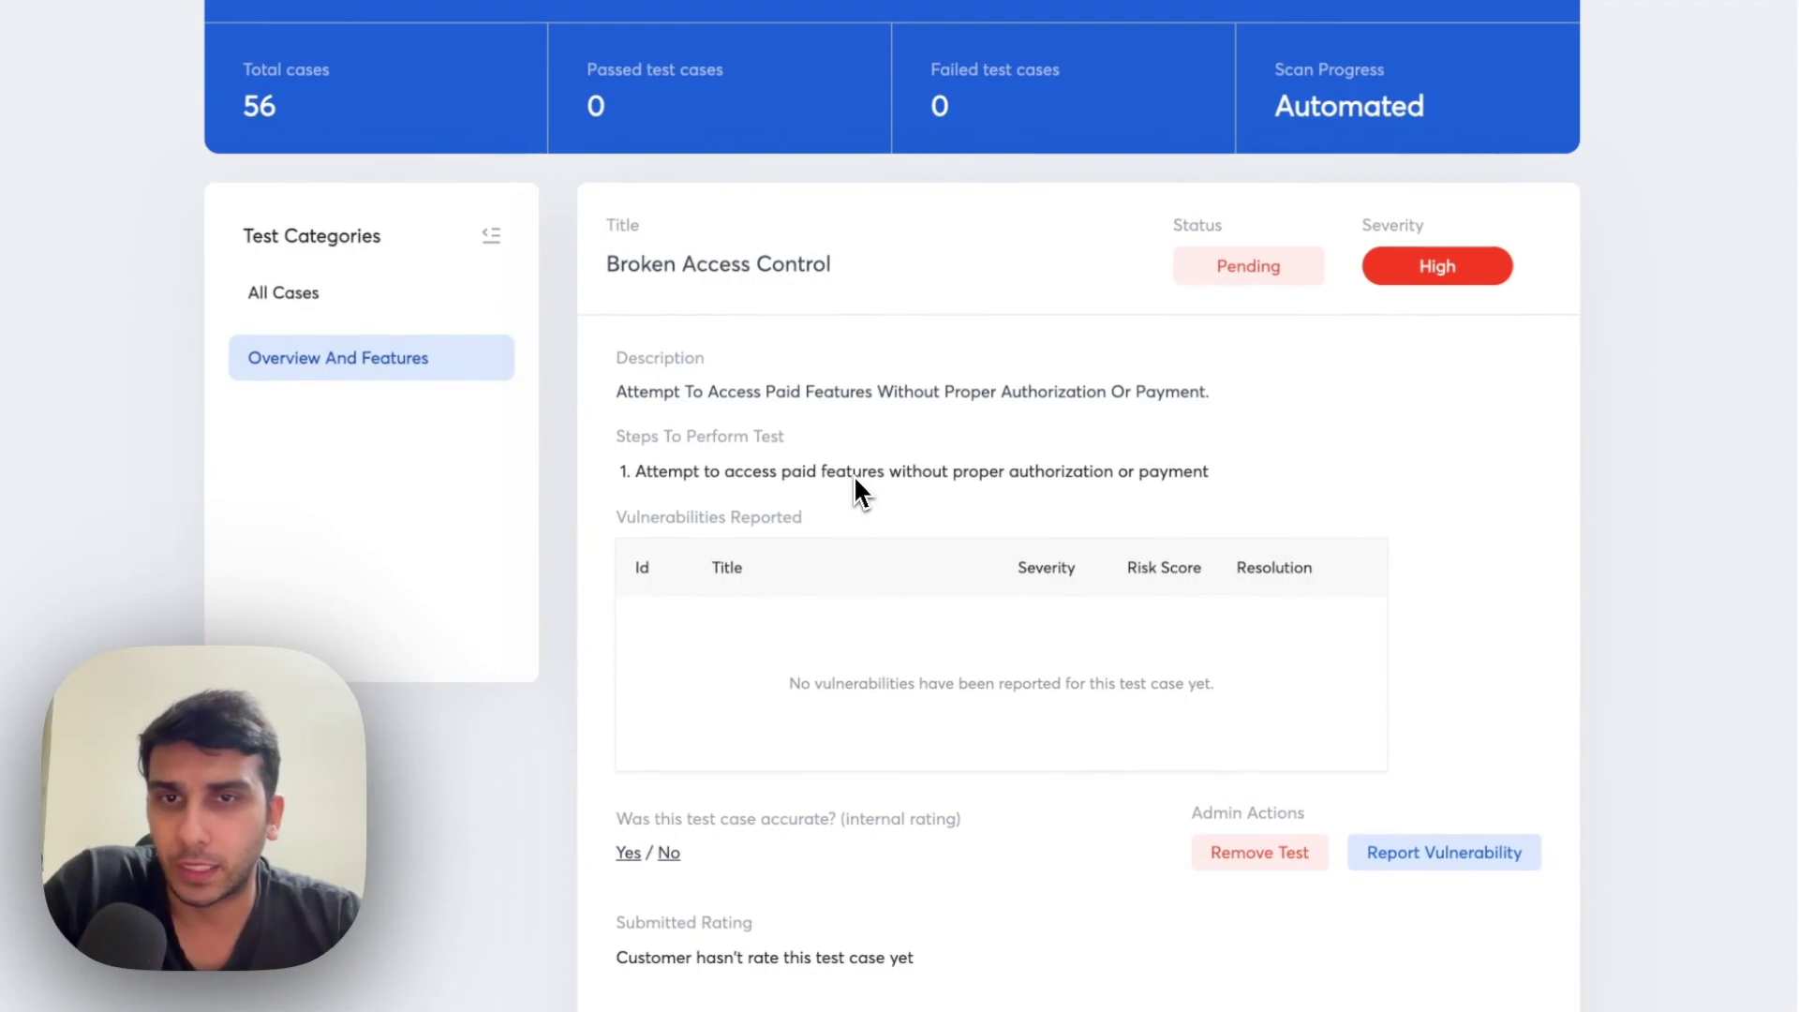